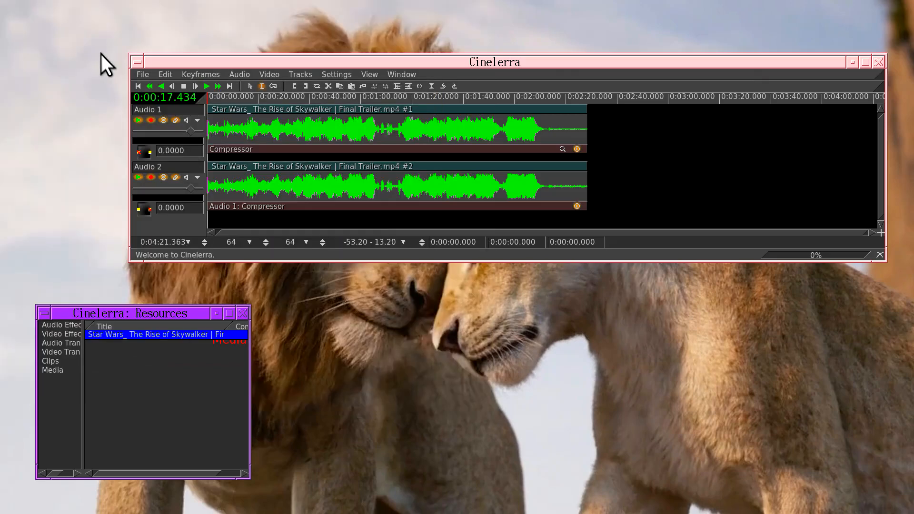
# Open the Compressor settings of the Audio 1 track and arrange its window below the timeline
pyautogui.click(561, 149)
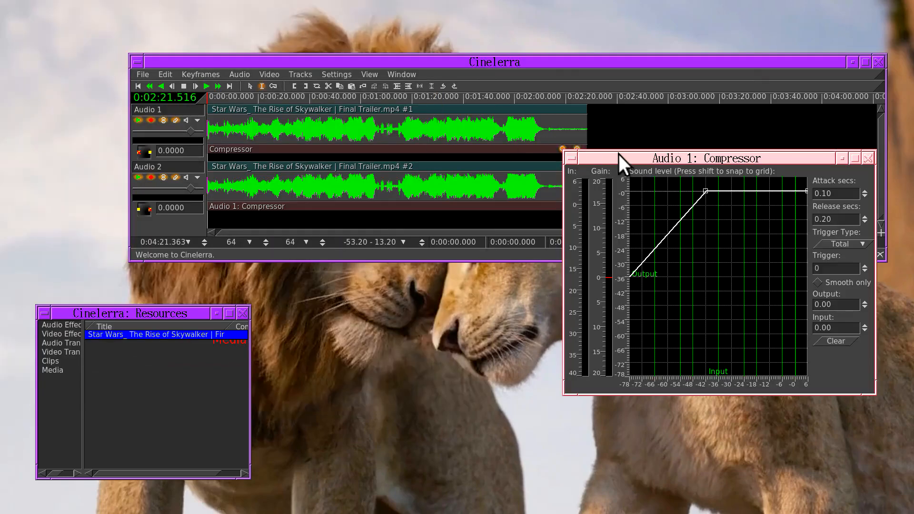
pyautogui.moveTo(618, 157); pyautogui.dragTo(509, 262)
pyautogui.moveTo(547, 62); pyautogui.dragTo(546, 48)
# Play sections of the trailer audio and examine the compressor's input and gain meters against the waveform
pyautogui.click(204, 71)
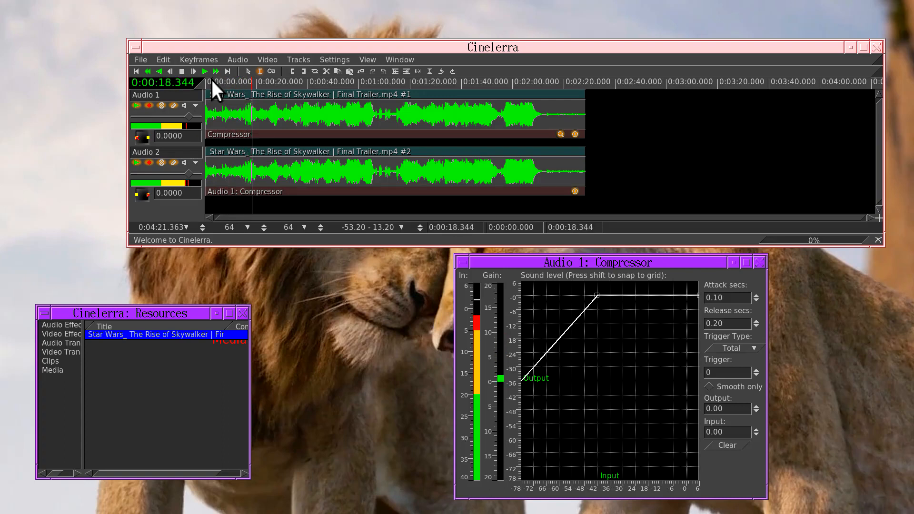
pyautogui.click(181, 71)
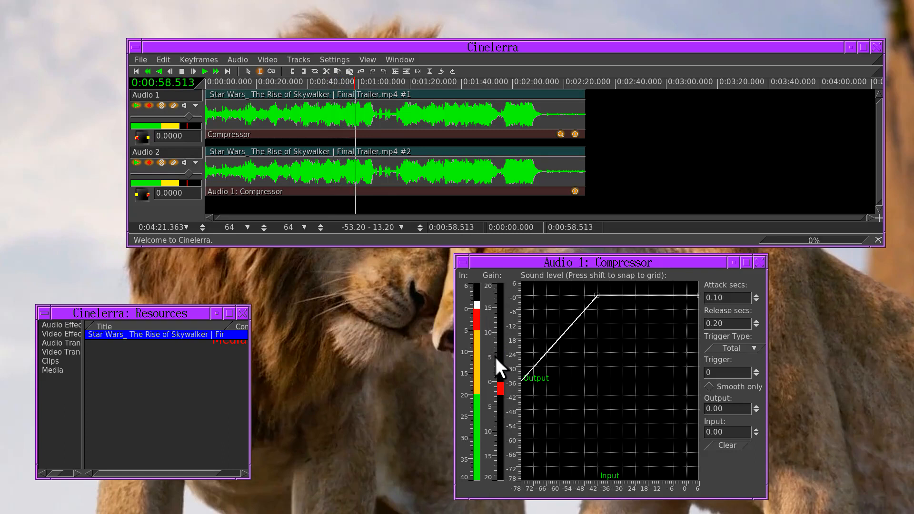
pyautogui.click(182, 71)
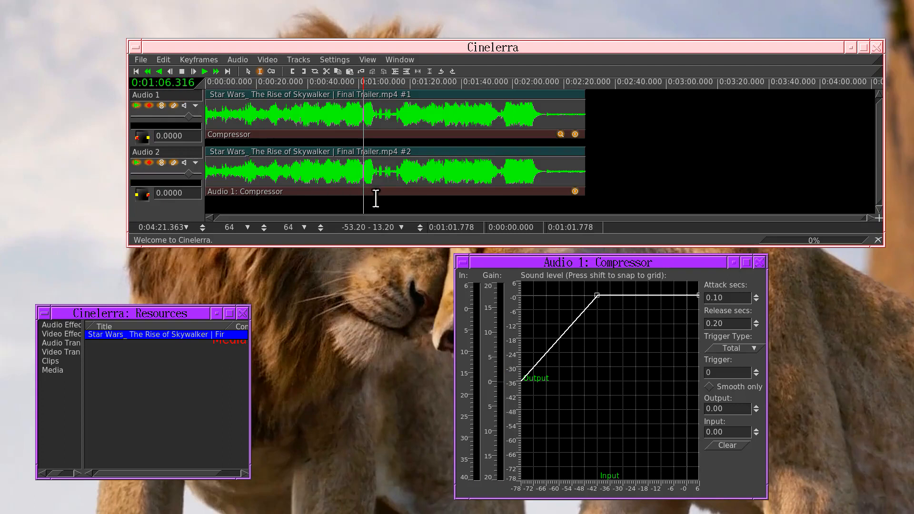
pyautogui.click(369, 200)
pyautogui.press('Up')
pyautogui.press('Up')
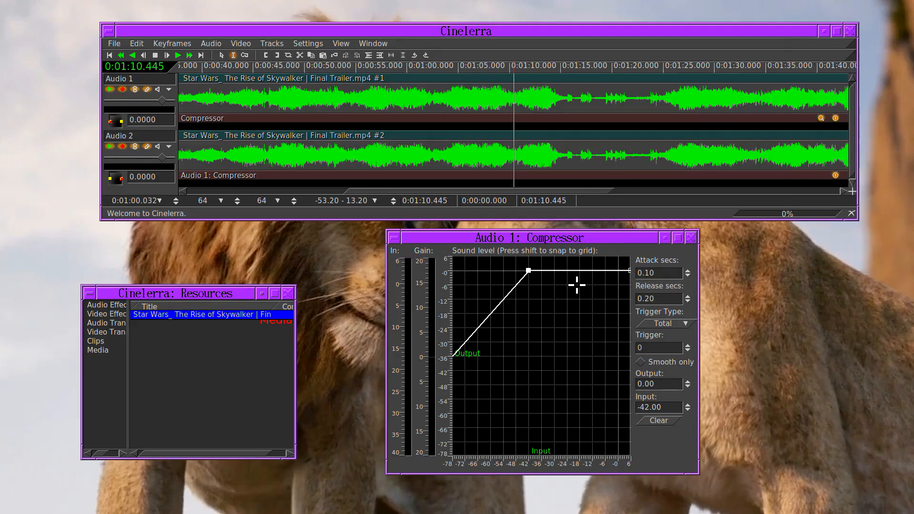
# Try adding three extra points to the compressor curve, the first at -15.5 input and -9.4 output, and remove them
pyautogui.click(585, 292)
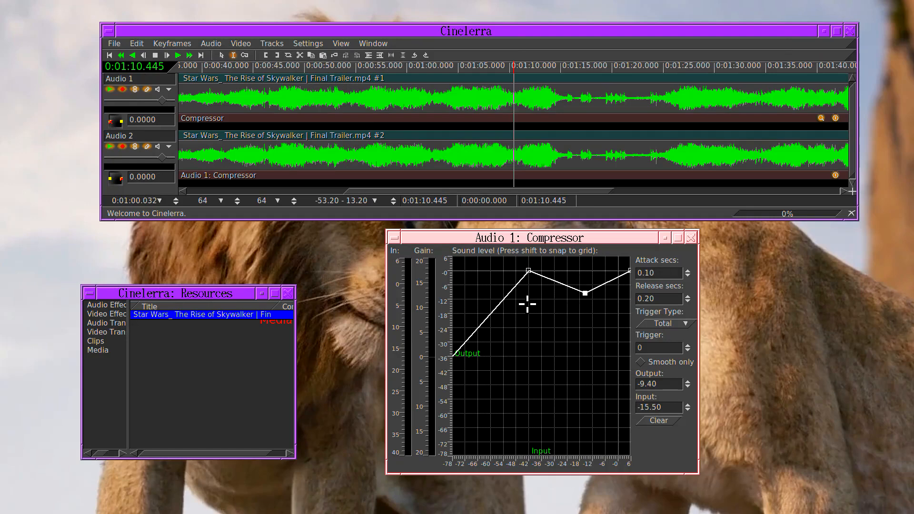
pyautogui.click(499, 318)
pyautogui.click(468, 328)
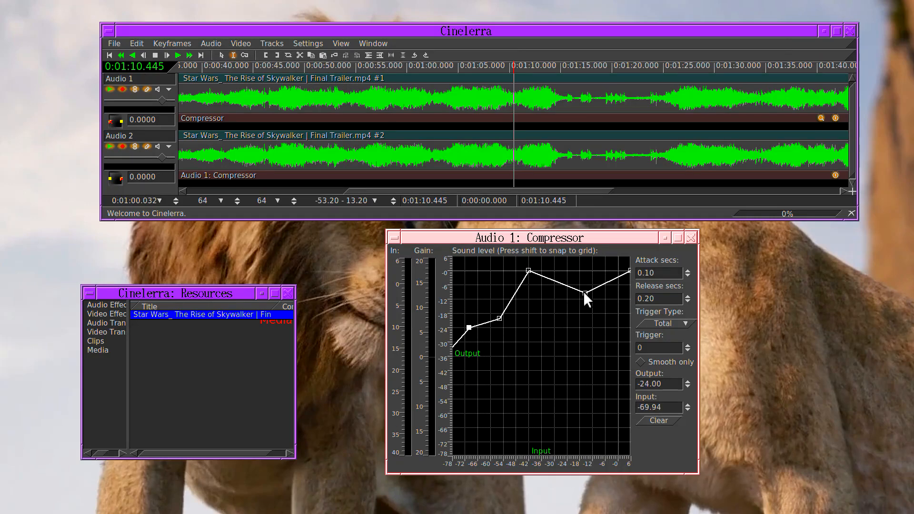
pyautogui.moveTo(585, 292); pyautogui.dragTo(565, 307)
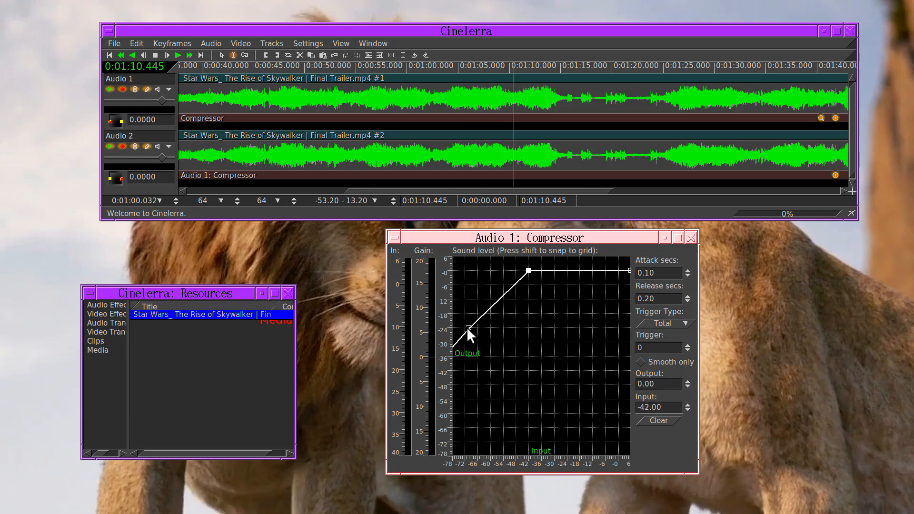
pyautogui.moveTo(468, 327); pyautogui.dragTo(606, 312)
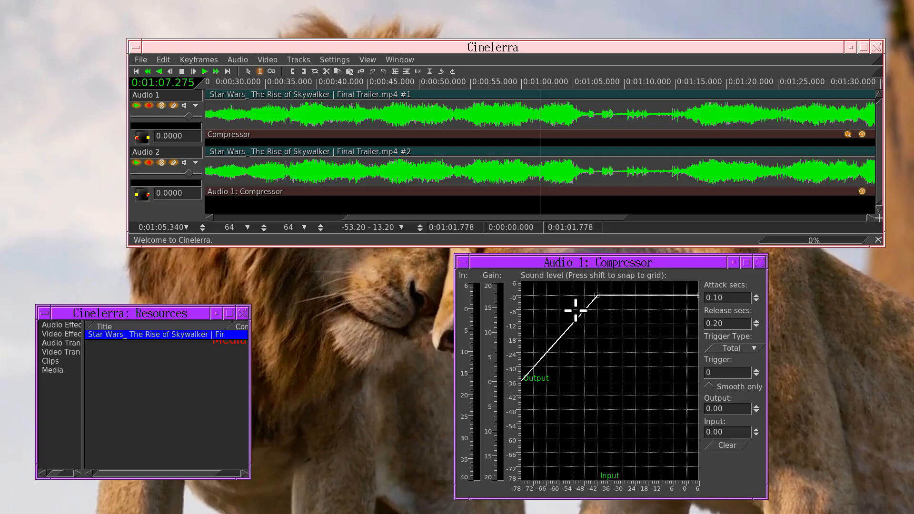
# Move the curve's knee to 0 input and 0 output, add a point at -36 input and -72 output, and audition it
pyautogui.moveTo(576, 306); pyautogui.dragTo(686, 295)
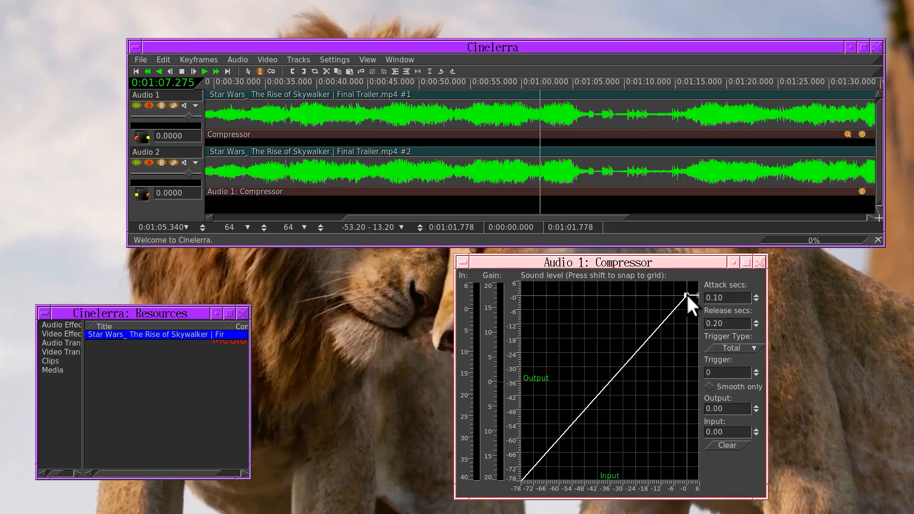
pyautogui.moveTo(659, 327); pyautogui.dragTo(609, 467)
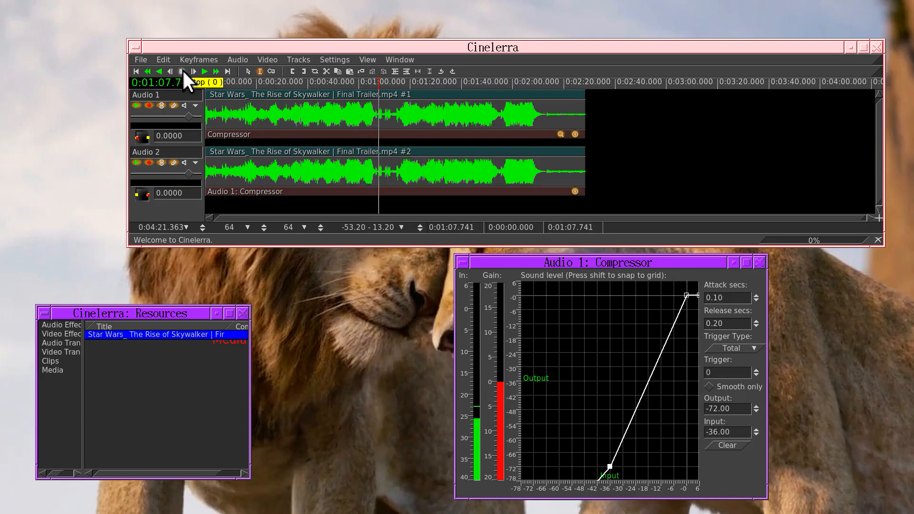
pyautogui.click(182, 71)
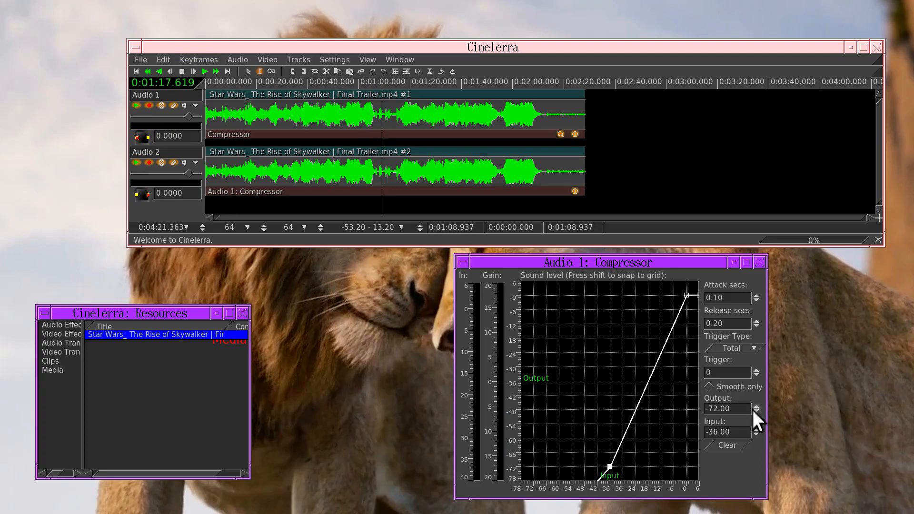
# Try adjusting the input and output values of the curve's points
pyautogui.scroll(6, 752, 410)
pyautogui.scroll(-9, 754, 412)
pyautogui.scroll(3, 754, 411)
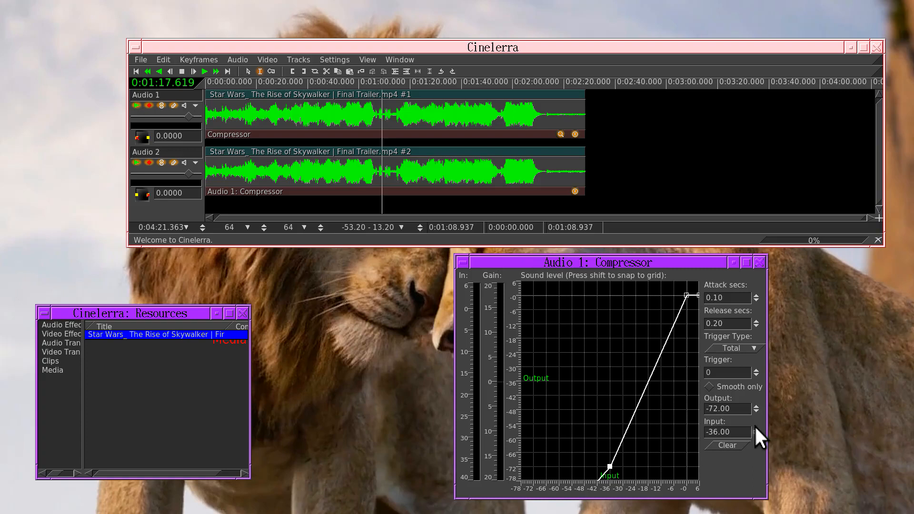
pyautogui.click(611, 457)
pyautogui.moveTo(685, 310); pyautogui.dragTo(575, 318)
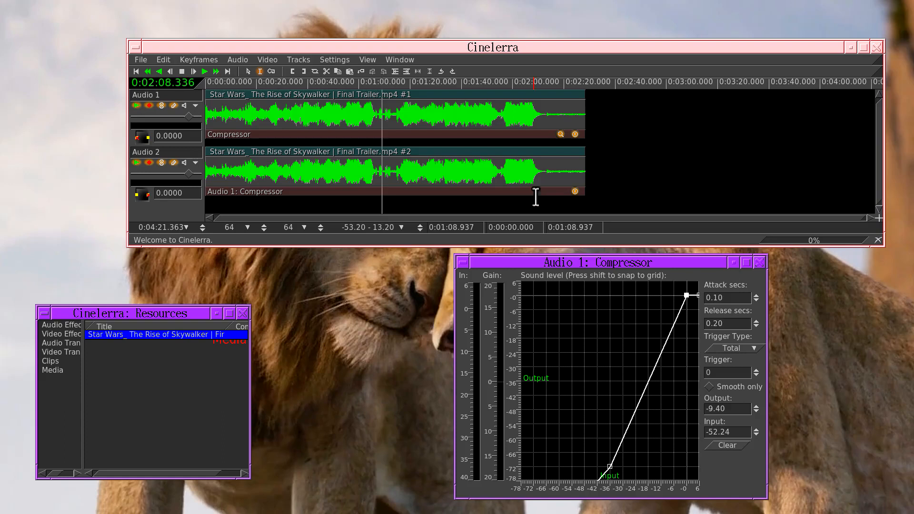
# Reshape the curve through -72 input/-72 output and 0 input/-36 output, remove the point at 6 input, and play the audio
pyautogui.moveTo(684, 294); pyautogui.dragTo(686, 363)
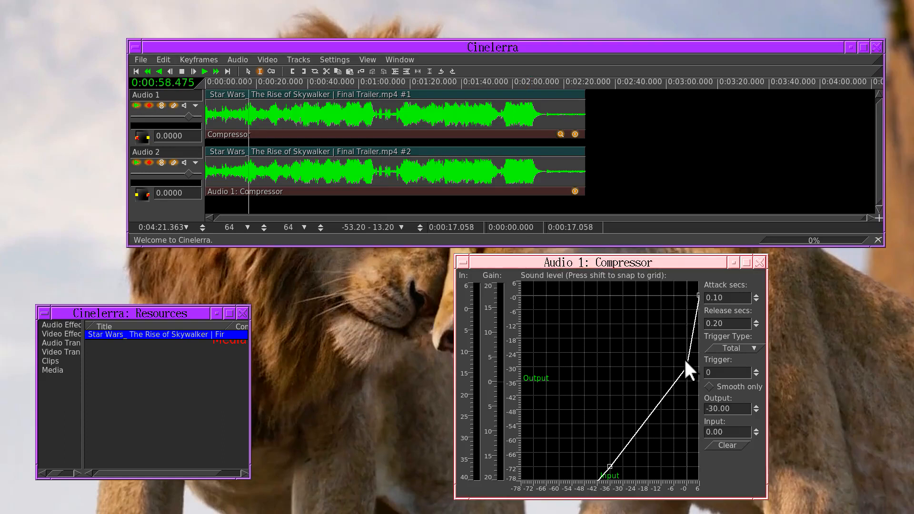
pyautogui.moveTo(610, 466); pyautogui.dragTo(528, 465)
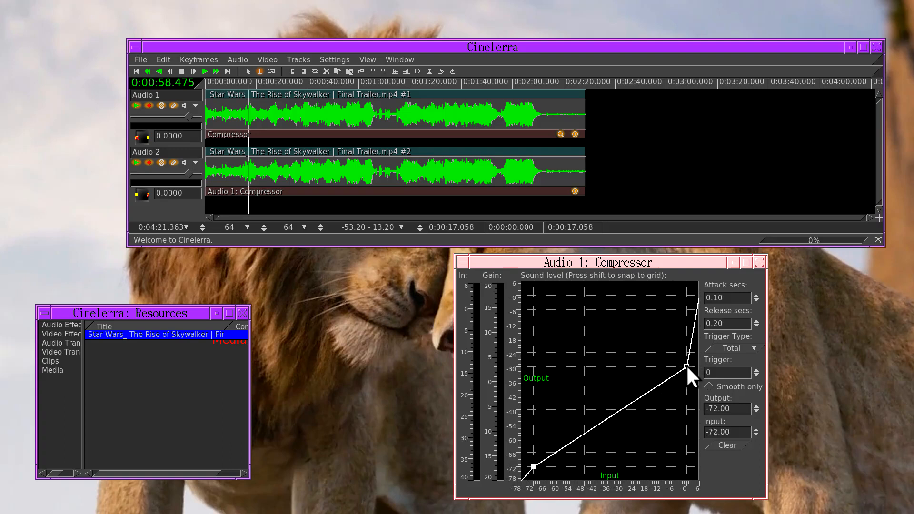
pyautogui.moveTo(687, 364); pyautogui.dragTo(686, 380)
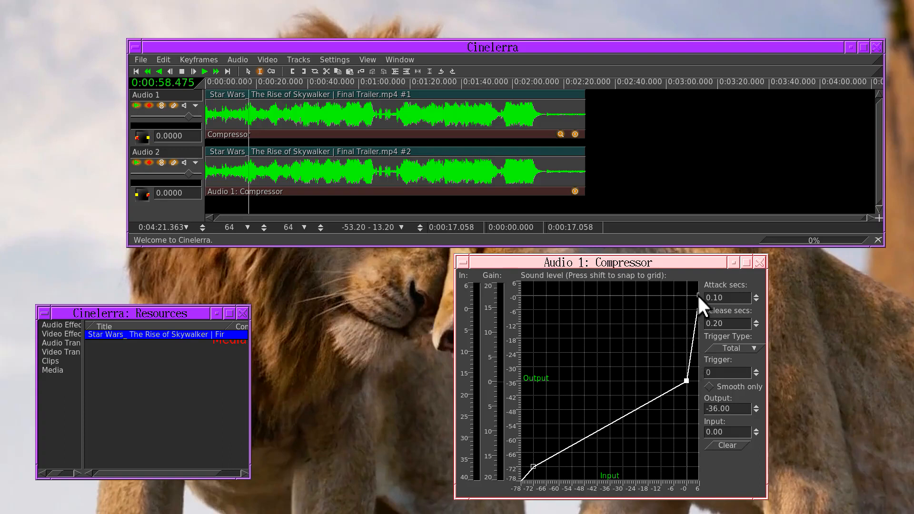
pyautogui.moveTo(697, 296); pyautogui.dragTo(645, 369)
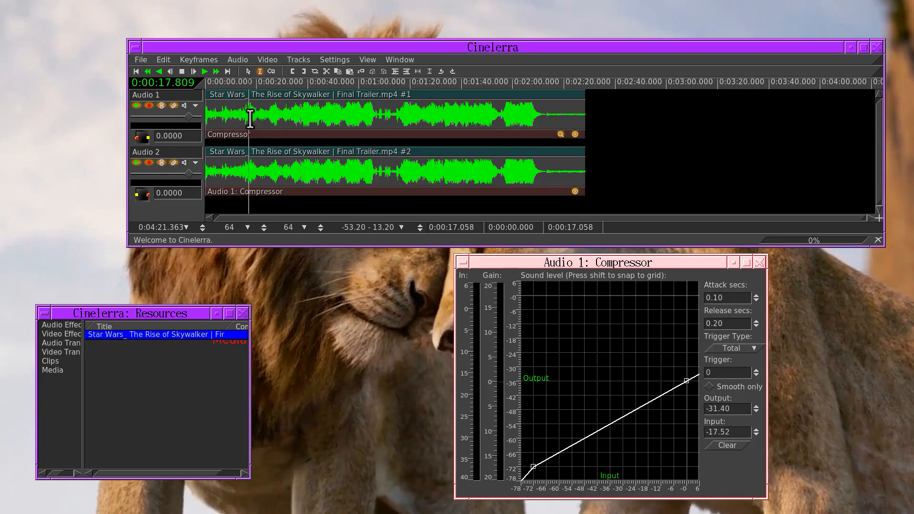
pyautogui.click(205, 71)
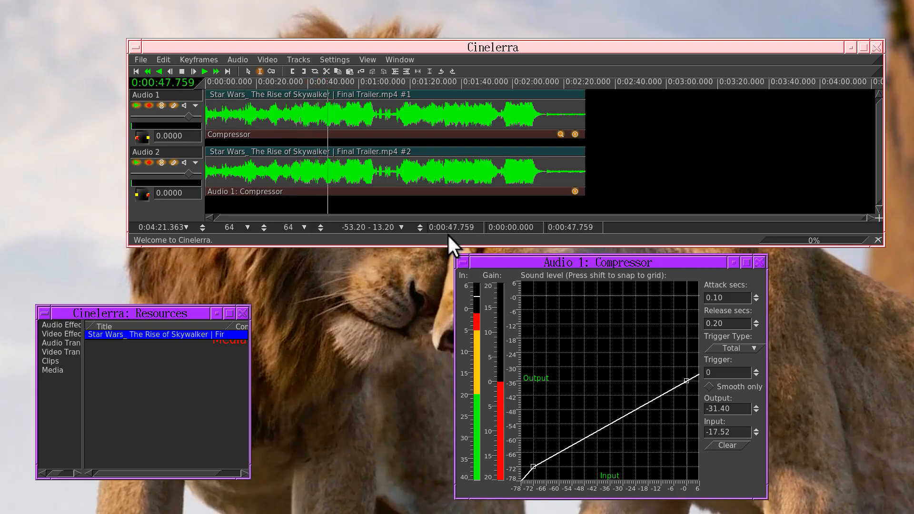
pyautogui.click(241, 171)
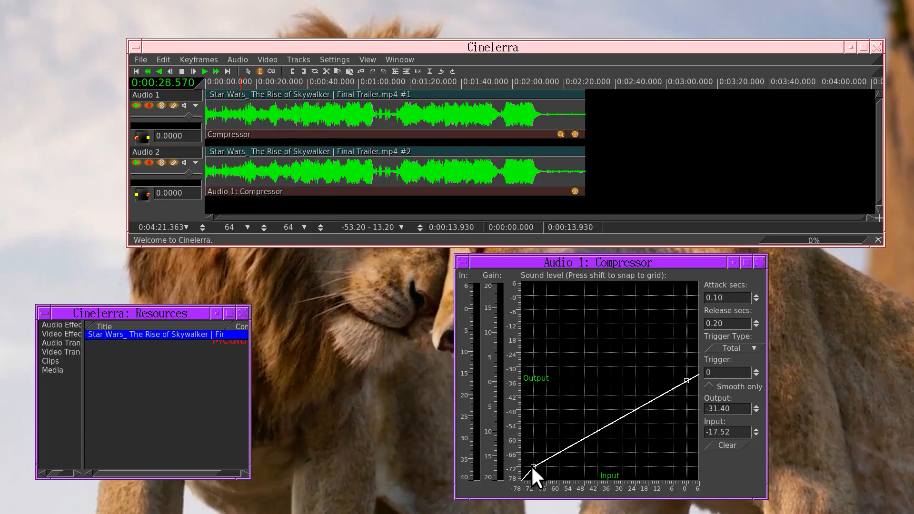
# Raise the curve's points to -36 output at -72 input and 0 output at 0 input, and play the audio
pyautogui.moveTo(533, 467); pyautogui.dragTo(528, 396)
pyautogui.moveTo(686, 381); pyautogui.dragTo(687, 295)
pyautogui.moveTo(529, 396)
pyautogui.mouseDown()
pyautogui.moveTo(531, 364)
pyautogui.moveTo(531, 381)
pyautogui.mouseUp()
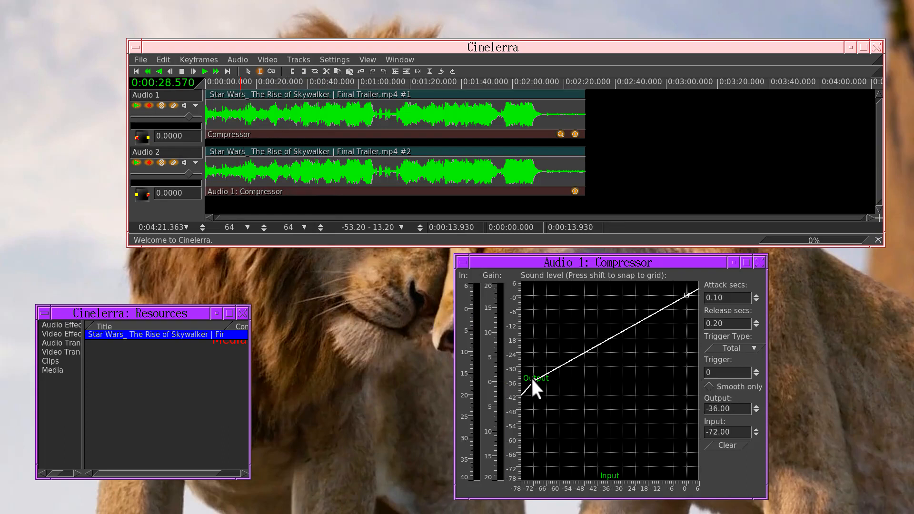
pyautogui.click(204, 71)
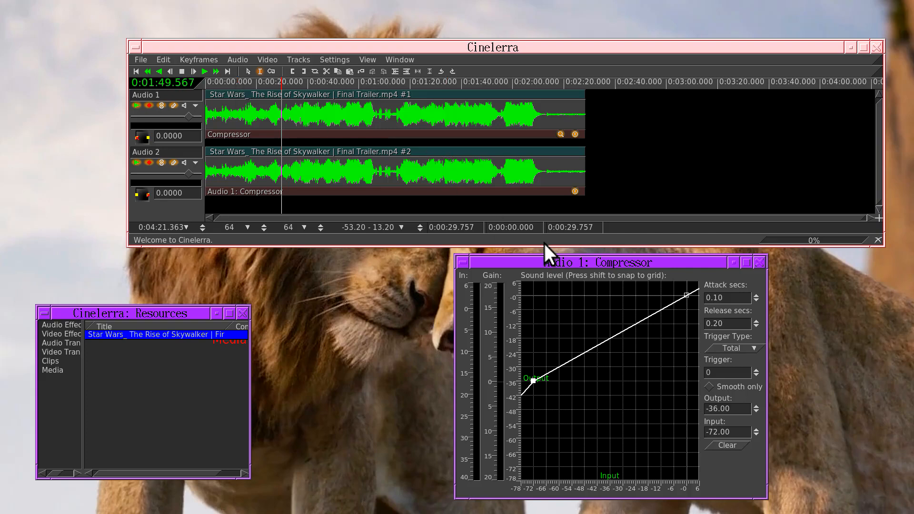
# Flatten the curve at -12 output from -48 to 6 input and play the trailer audio with this limit
pyautogui.moveTo(686, 295); pyautogui.dragTo(703, 310)
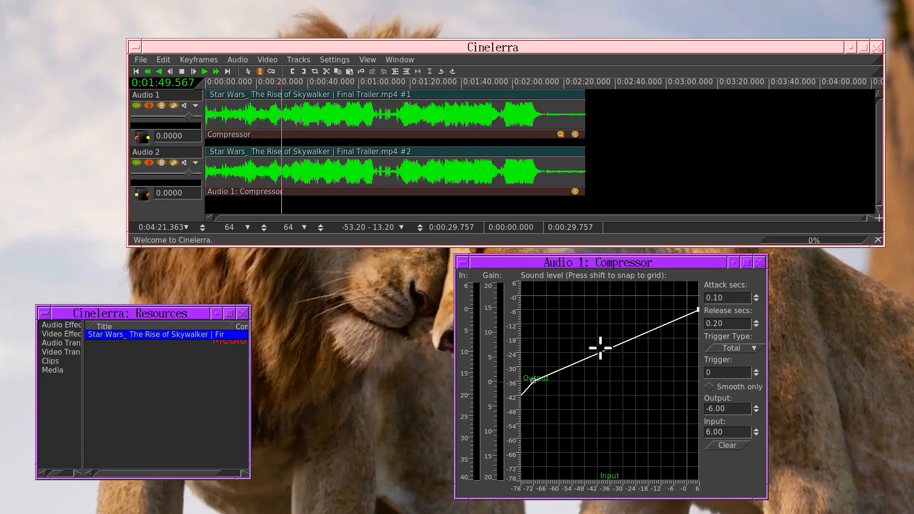
pyautogui.moveTo(696, 308); pyautogui.dragTo(584, 335)
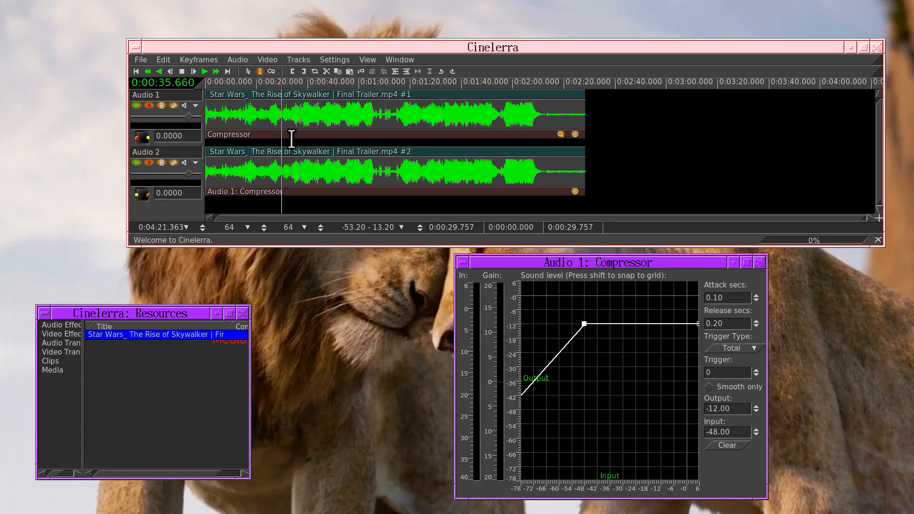
pyautogui.click(249, 117)
pyautogui.click(205, 69)
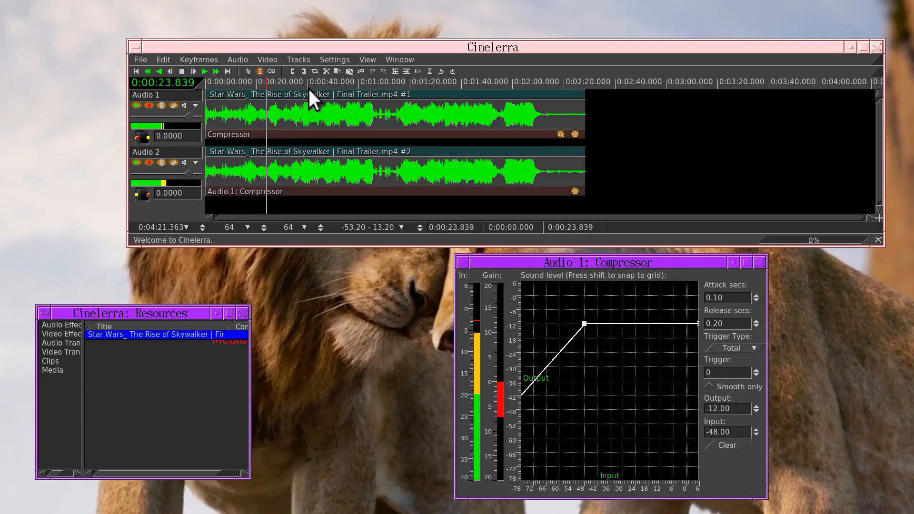
pyautogui.click(216, 71)
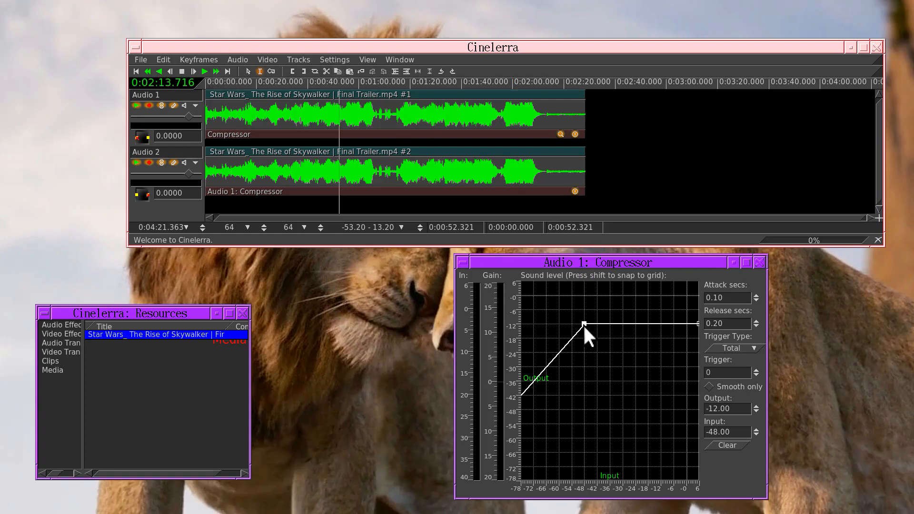
# Raise the flat part of the curve to 0 output, move its knee to -42 input, and play the audio
pyautogui.moveTo(584, 324); pyautogui.dragTo(587, 297)
pyautogui.moveTo(697, 323); pyautogui.dragTo(698, 296)
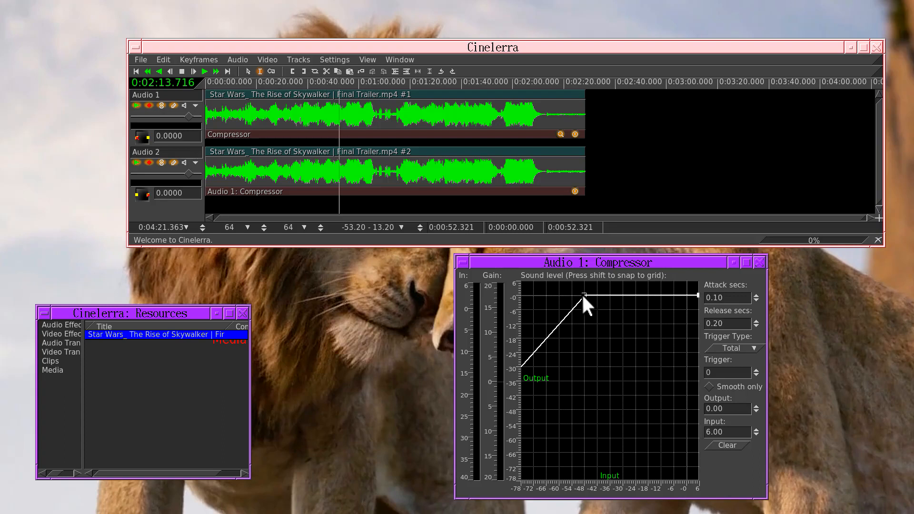
pyautogui.moveTo(583, 296)
pyautogui.mouseDown()
pyautogui.moveTo(700, 296)
pyautogui.moveTo(560, 295)
pyautogui.moveTo(597, 295)
pyautogui.mouseUp()
pyautogui.press('space')
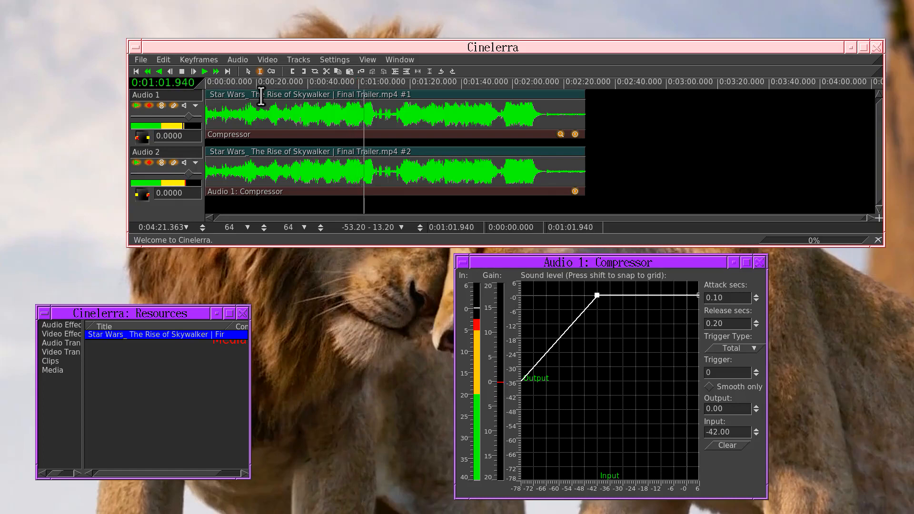
# Load the NASA Administrator Bridenstine Chats with Elon Musk of SpaceX video in place of the trailer
pyautogui.press('o')
pyautogui.click(223, 357)
pyautogui.doubleClick(222, 356)
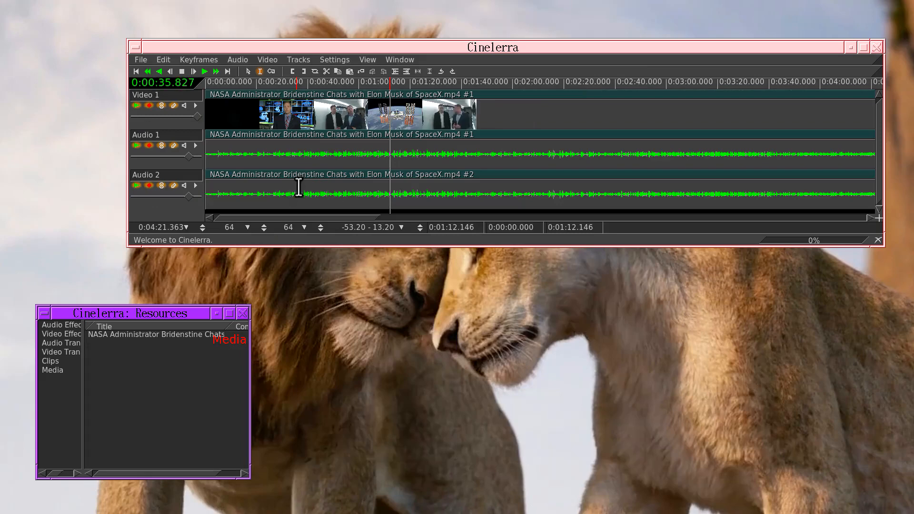
# Delete the Video 1 track and fit the whole length of the remaining audio in the timeline
pyautogui.rightClick(288, 114)
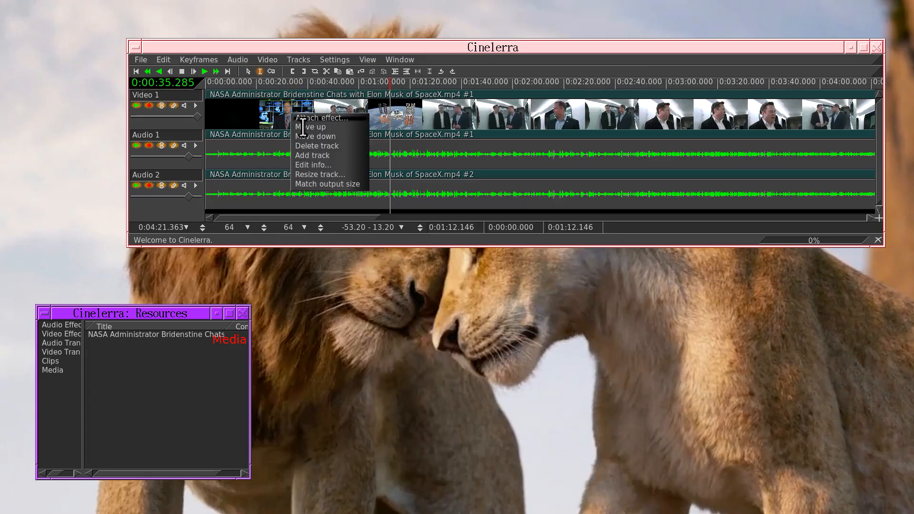
pyautogui.click(314, 149)
pyautogui.press('Up')
pyautogui.press('Up')
pyautogui.press('Up')
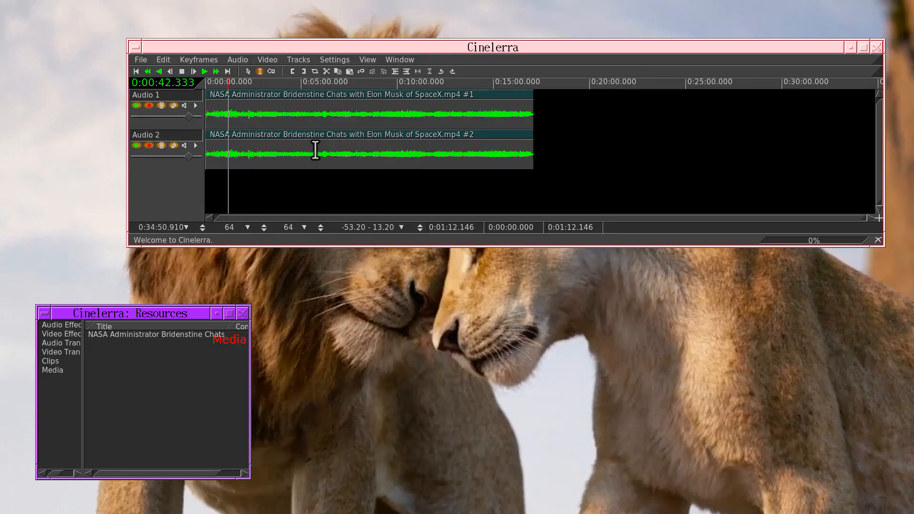
# Attach a Compressor effect to Audio 1, shared with Audio 2, and open its settings
pyautogui.click(264, 125)
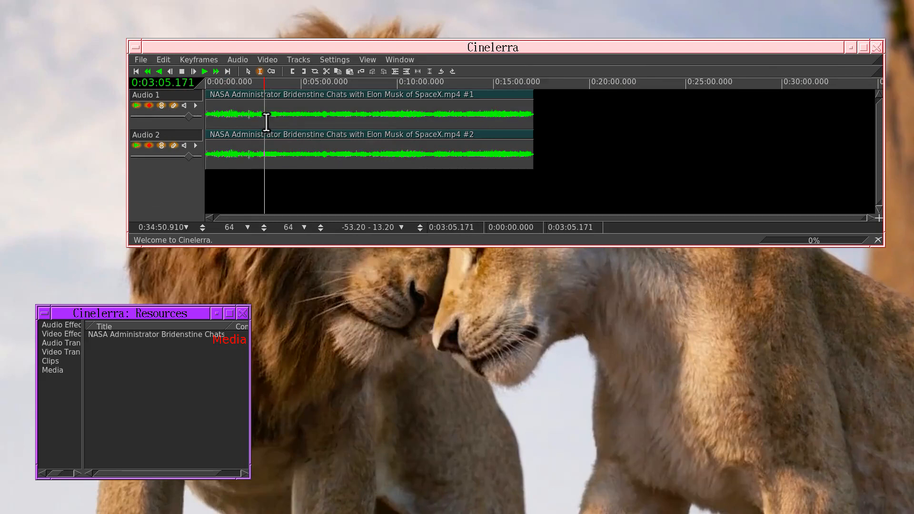
pyautogui.press('Down')
pyautogui.click(244, 60)
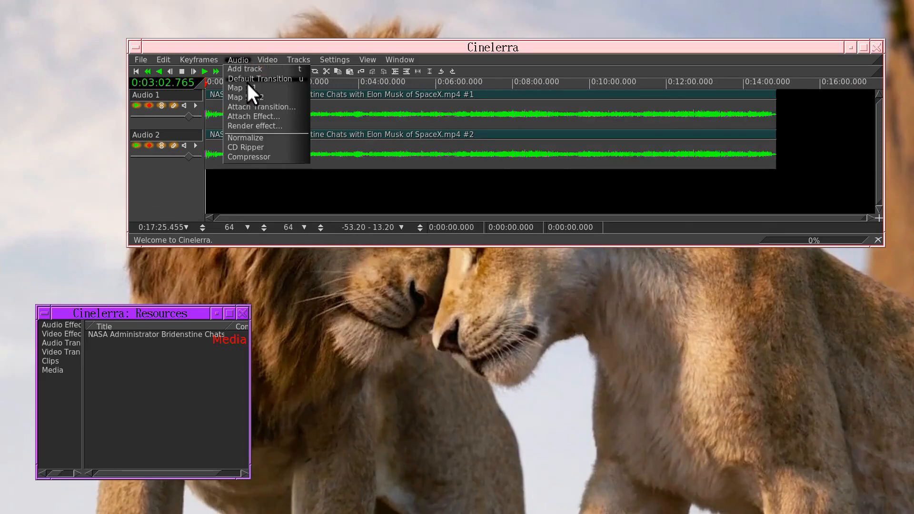
pyautogui.click(253, 118)
pyautogui.doubleClick(104, 52)
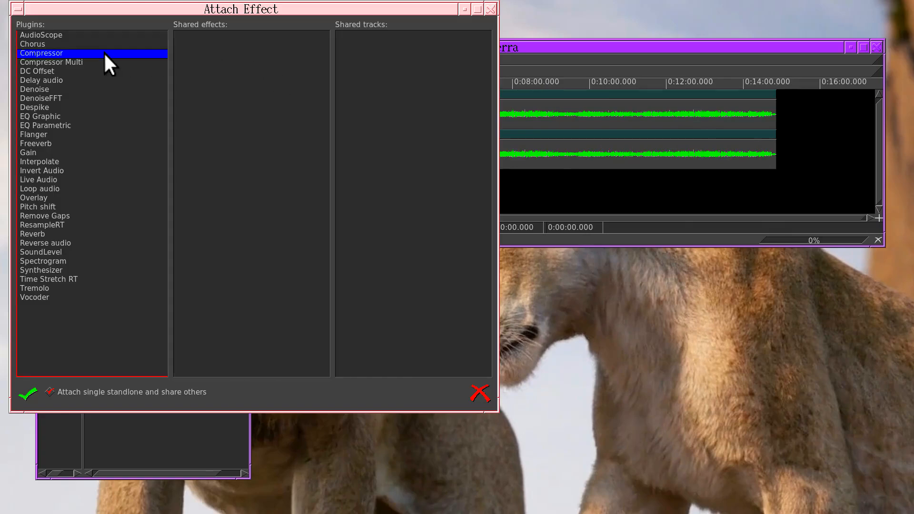
pyautogui.click(751, 134)
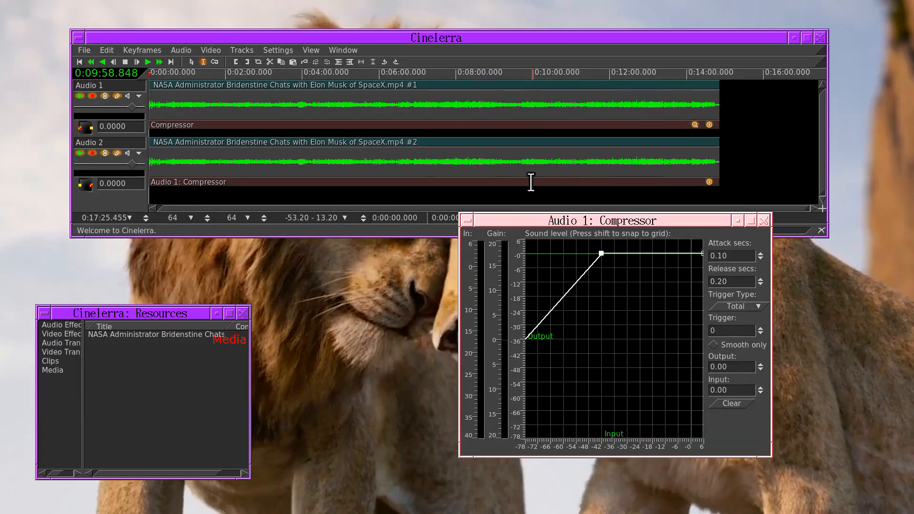
# Clear the Compressor curve back to a straight diagonal and play the interview audio from the start
pyautogui.click(739, 405)
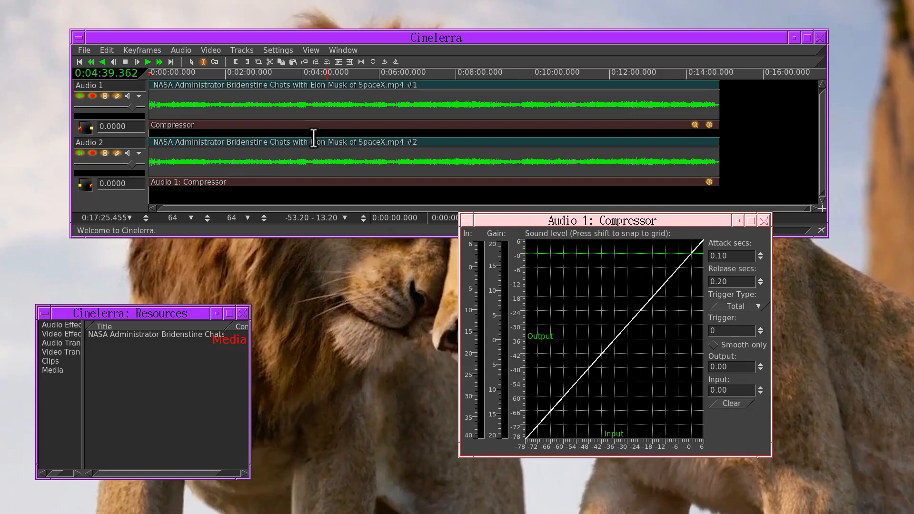
pyautogui.click(146, 62)
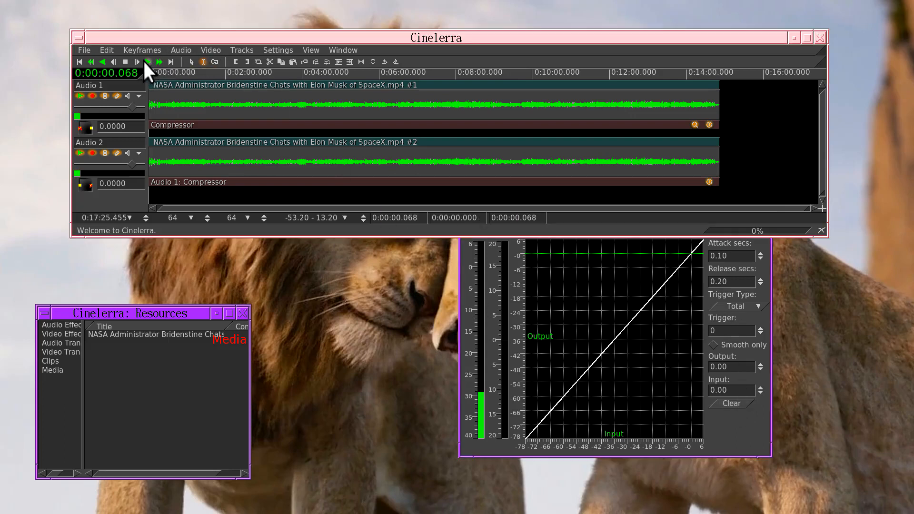
pyautogui.click(480, 389)
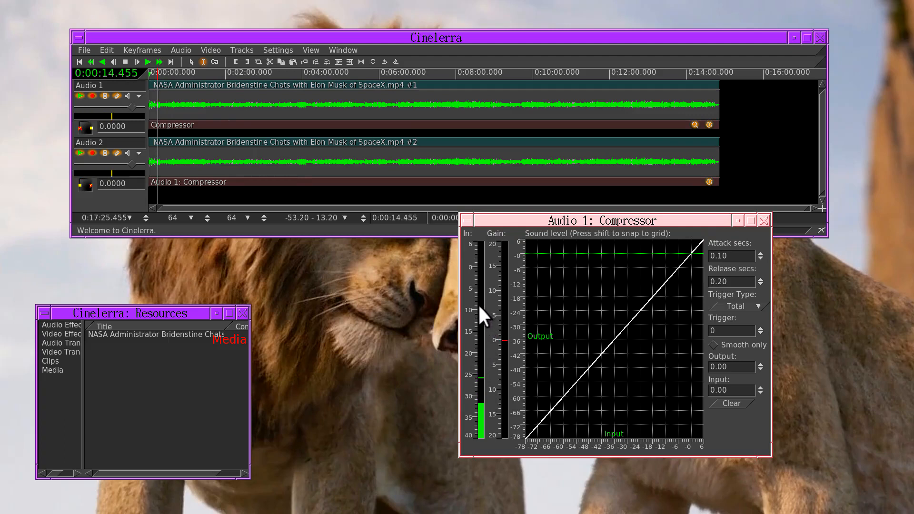
# Add two points to the Compressor curve, one at 0 input and 0 output, the other at -18 input and -18 output
pyautogui.click(618, 341)
pyautogui.moveTo(618, 341); pyautogui.dragTo(652, 355)
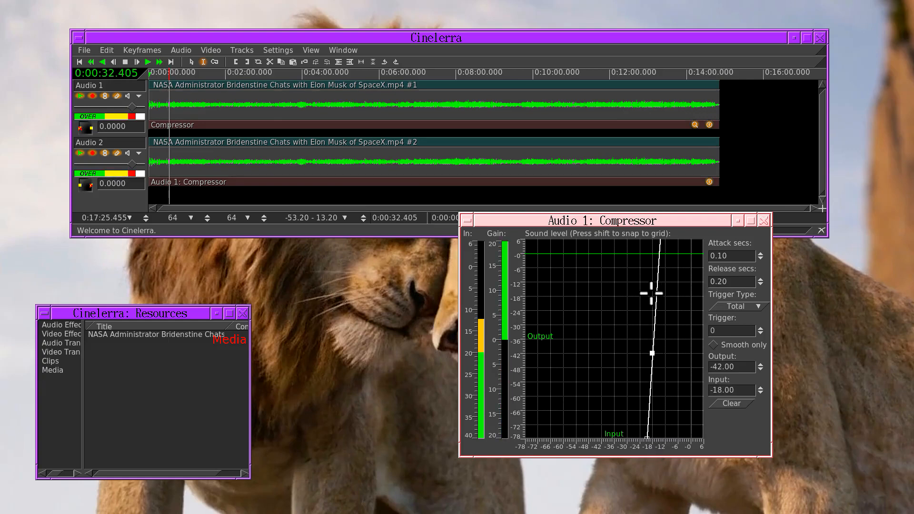
pyautogui.keyDown('shift'); pyautogui.click(665, 285); pyautogui.keyUp('shift')
pyautogui.moveTo(666, 285); pyautogui.dragTo(690, 253)
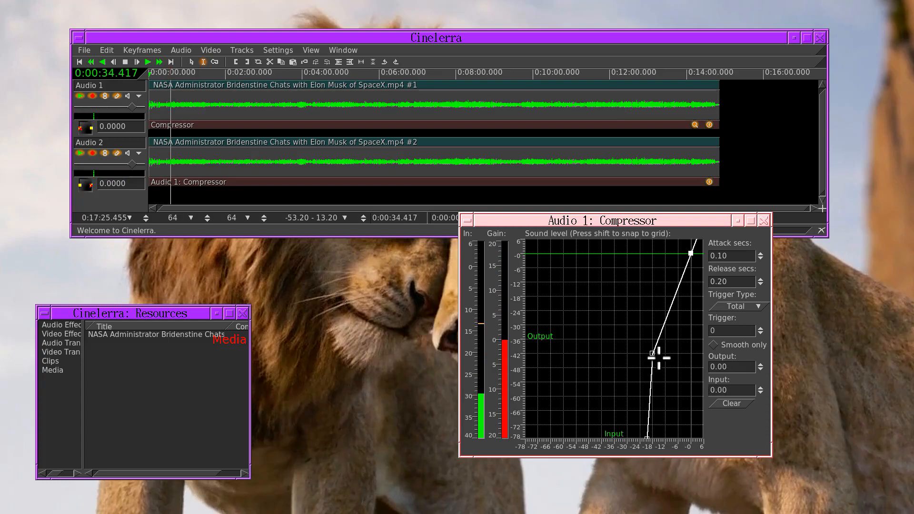
pyautogui.moveTo(652, 354); pyautogui.dragTo(653, 297)
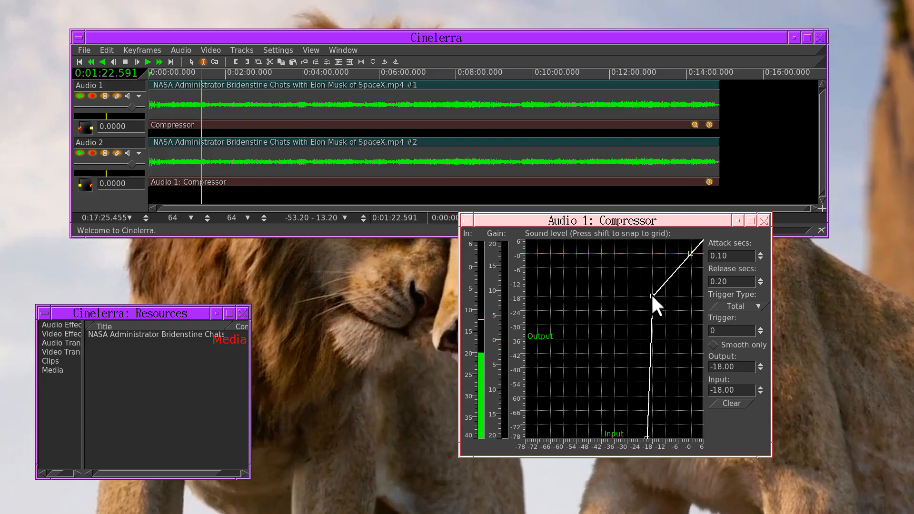
# Raise the curve's knee to 0 output at -24 input, and shift its lowest point to about -27 input
pyautogui.moveTo(653, 297); pyautogui.dragTo(650, 254)
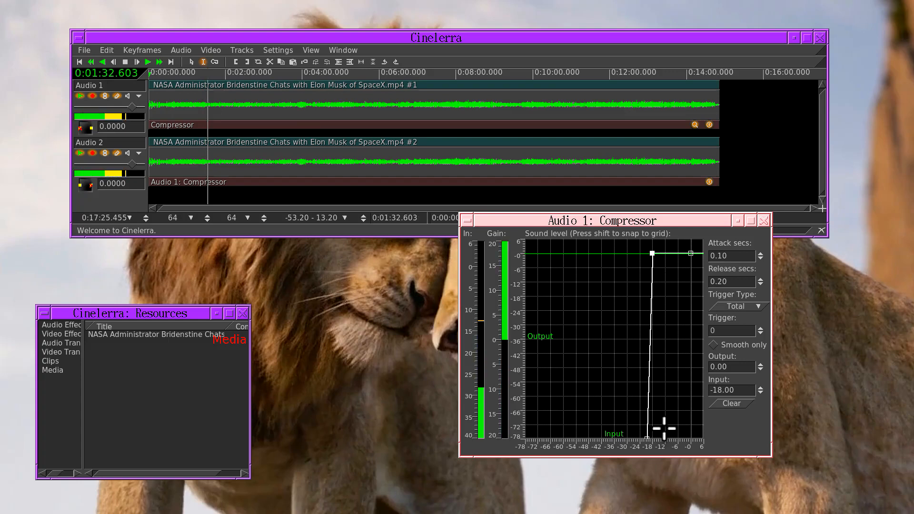
pyautogui.moveTo(647, 437); pyautogui.dragTo(630, 436)
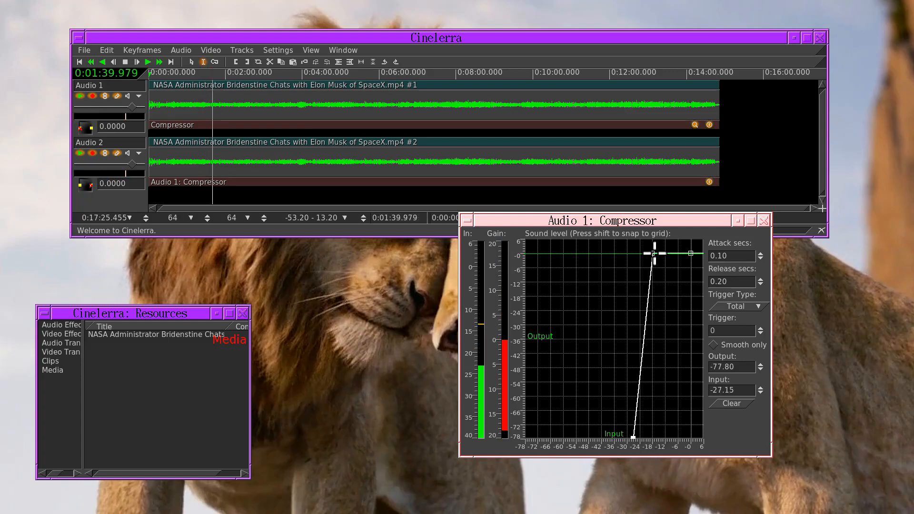
pyautogui.moveTo(651, 251); pyautogui.dragTo(642, 250)
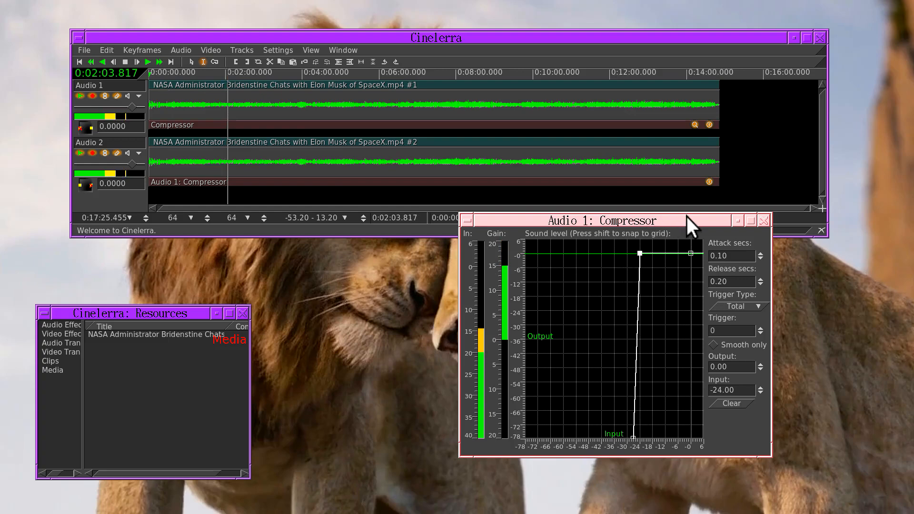
# Reposition the Compressor window slightly and extend the curve's end point at 0 output to the graph's maximum input
pyautogui.moveTo(687, 220); pyautogui.dragTo(675, 232)
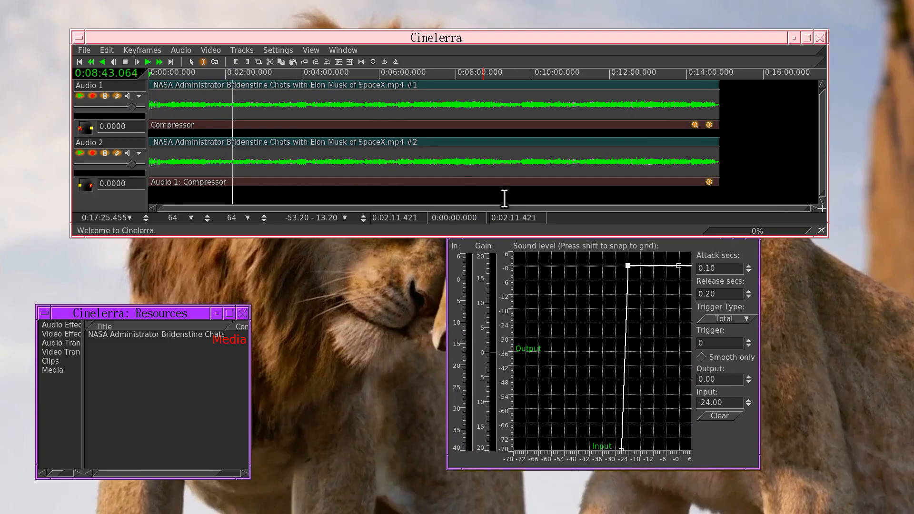
pyautogui.click(704, 245)
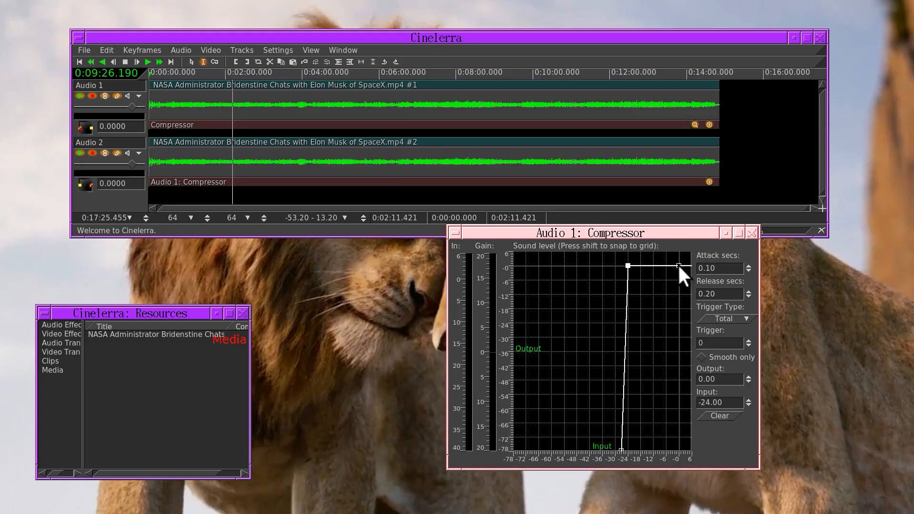
pyautogui.moveTo(679, 265); pyautogui.dragTo(600, 312)
pyautogui.moveTo(628, 265); pyautogui.dragTo(656, 288)
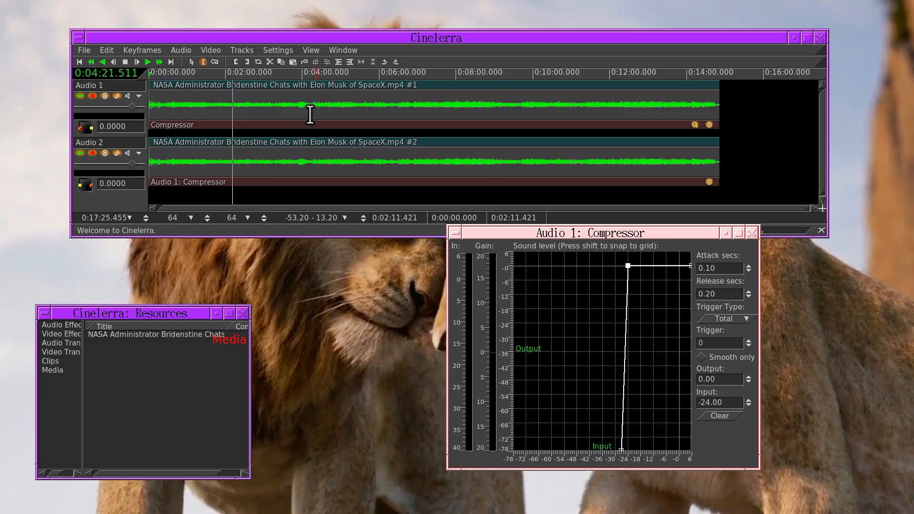
# Play the audio and lower the curve's knee at -24 input to -12 output
pyautogui.click(149, 65)
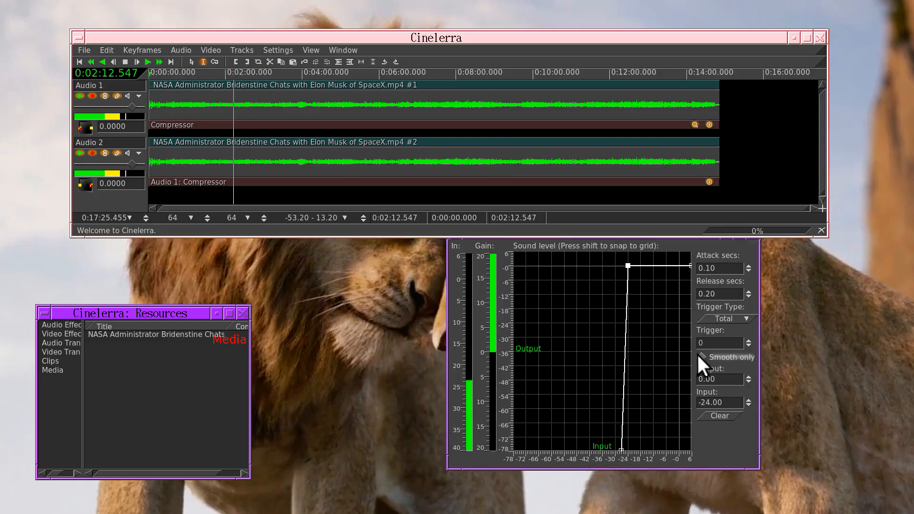
pyautogui.click(725, 329)
pyautogui.moveTo(628, 266); pyautogui.dragTo(628, 294)
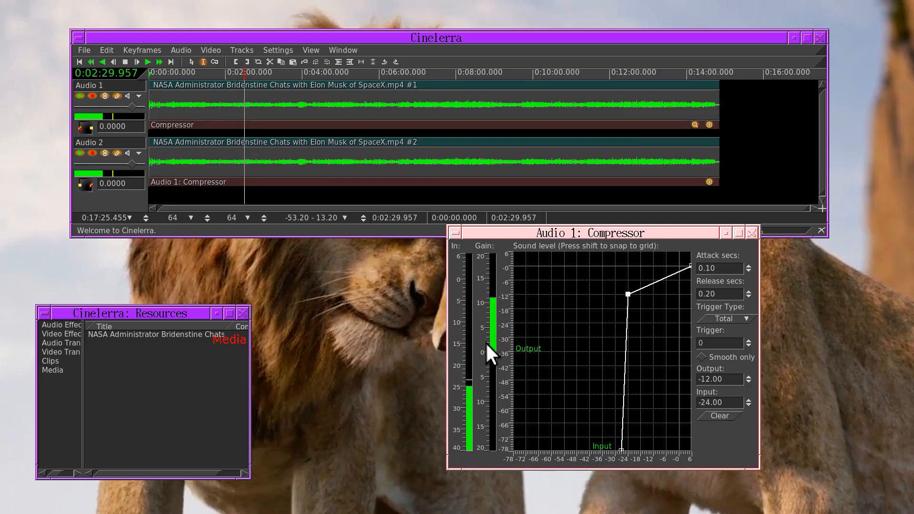
# Set the Compressor's attack to 1.00 second and its release to 1.90 seconds during playback
pyautogui.click(749, 265)
pyautogui.click(749, 265)
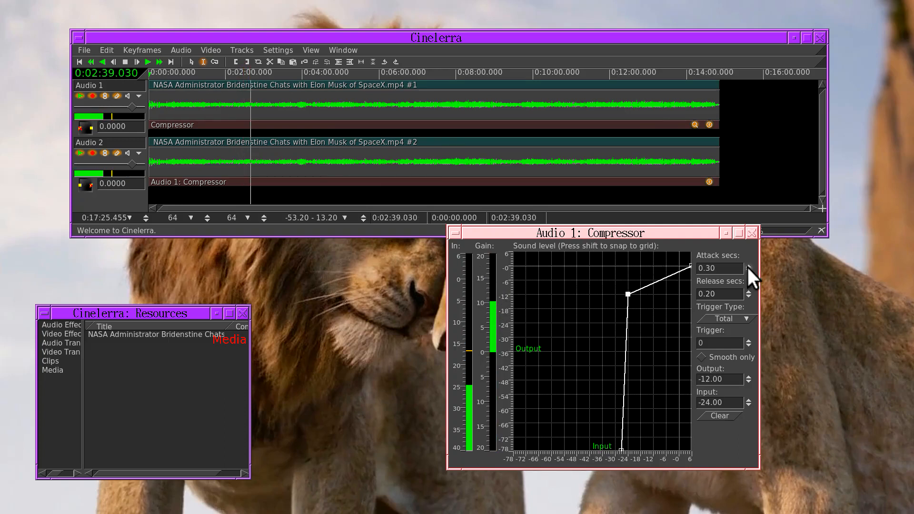
pyautogui.scroll(7, 748, 265)
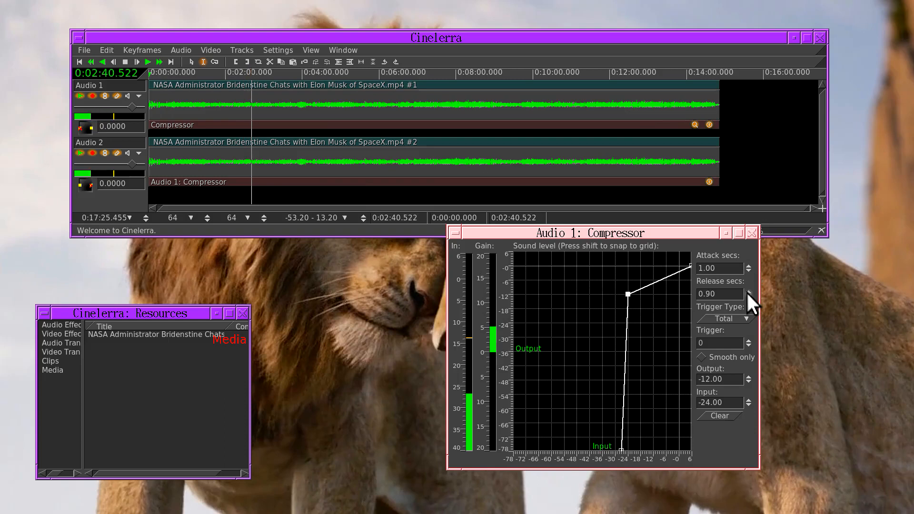
pyautogui.scroll(13, 747, 292)
pyautogui.scroll(4, 747, 291)
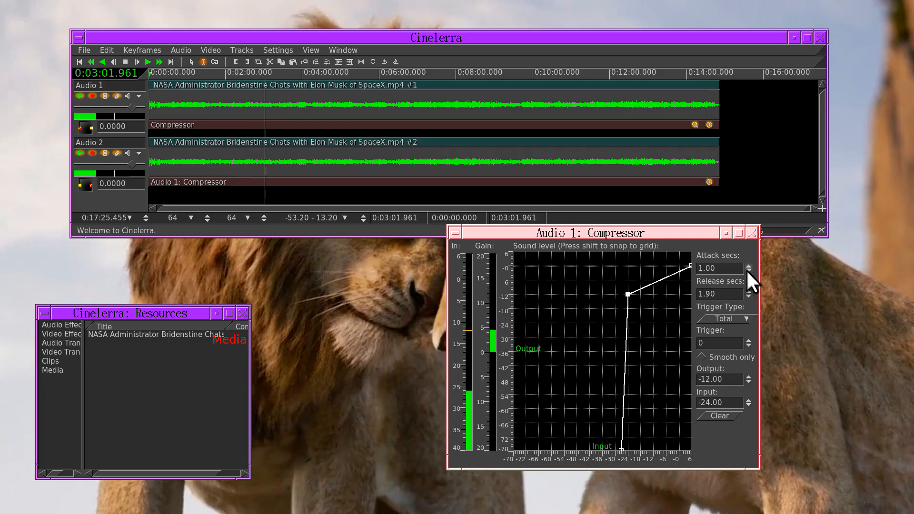
# Set the Compressor's attack to 0.10 seconds and shorten its release time
pyautogui.scroll(-6, 748, 271)
pyautogui.scroll(-3, 748, 270)
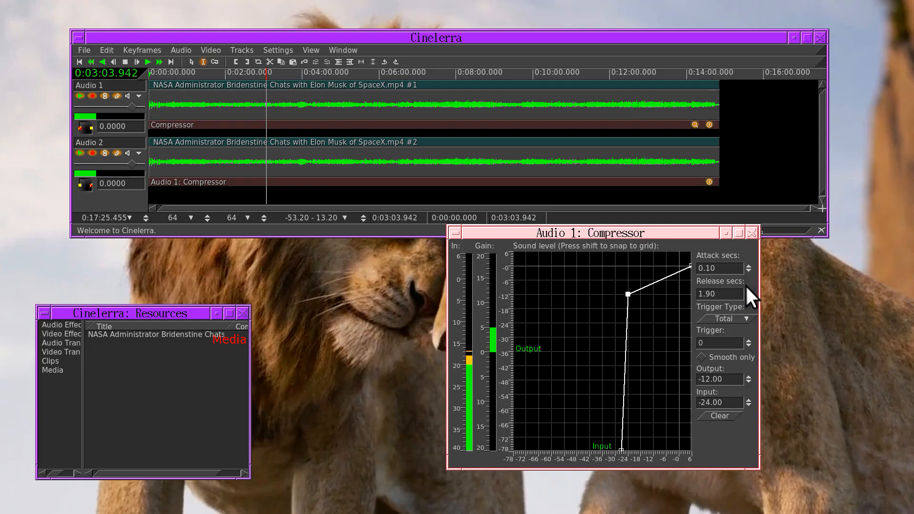
pyautogui.scroll(-9, 747, 293)
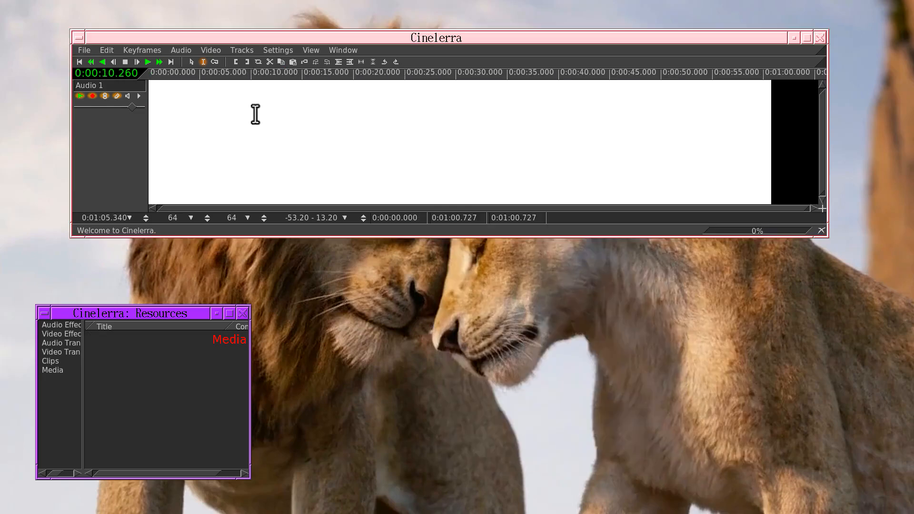
# Set the new project's format to one audio channel
pyautogui.hotkey('shift', 'f')
pyautogui.click(221, 110)
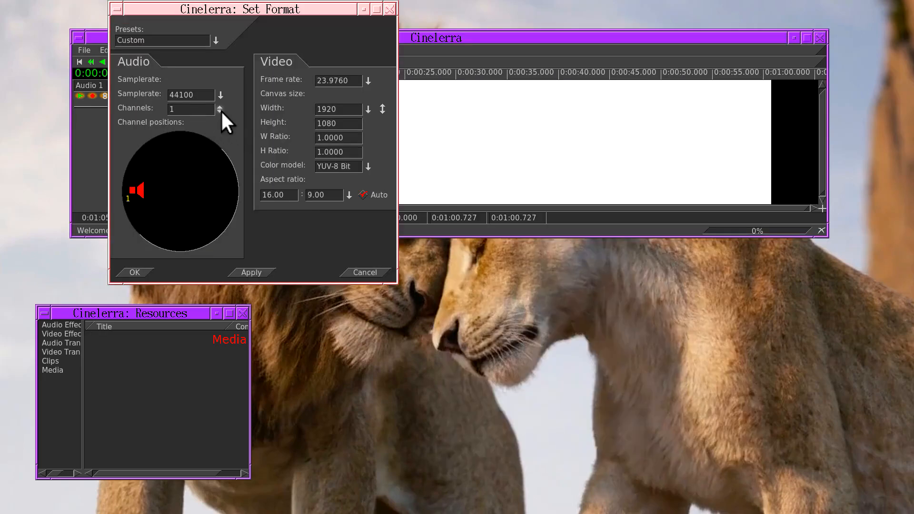
pyautogui.press('Return')
# Attach a Synthesizer effect to Audio 1 and open its settings
pyautogui.rightClick(292, 93)
pyautogui.click(305, 98)
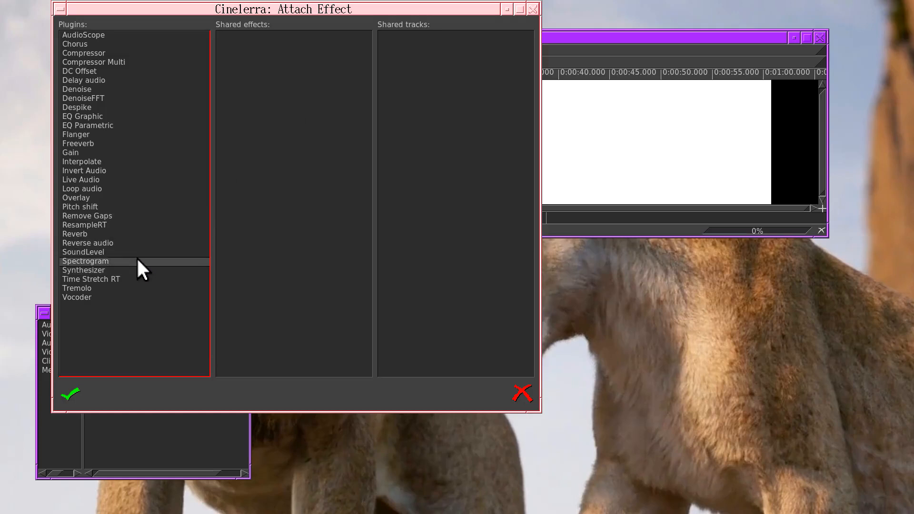
pyautogui.doubleClick(129, 269)
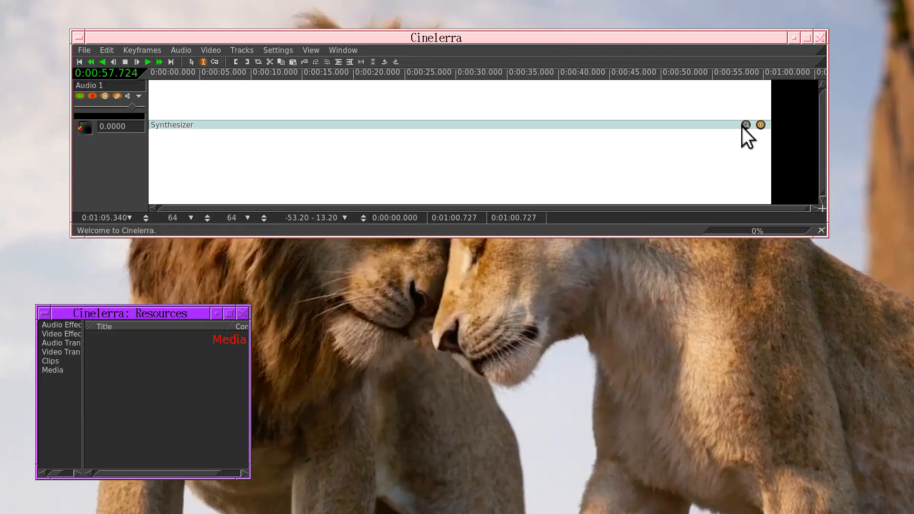
pyautogui.click(745, 125)
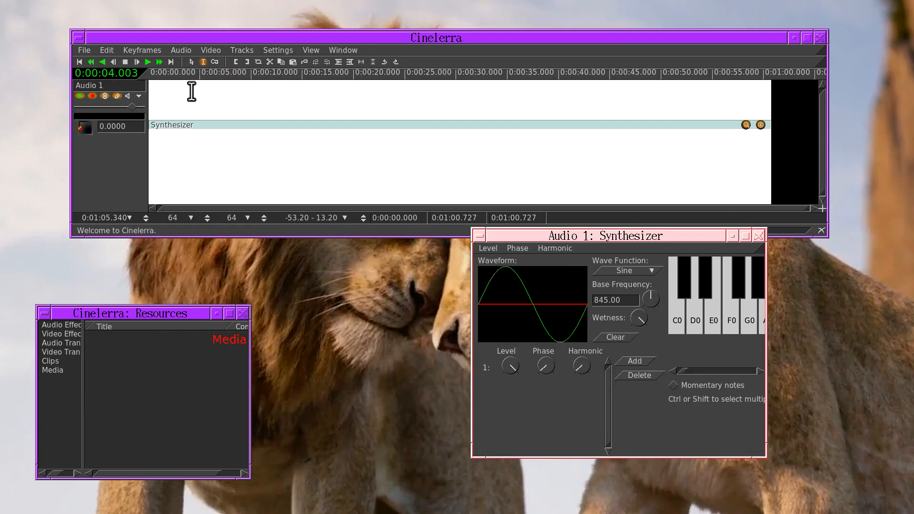
# Enable automatic keyframe generation and add fade keyframes on Audio 1 at 0:00:30.113 and 0:00:34.951
pyautogui.click(167, 38)
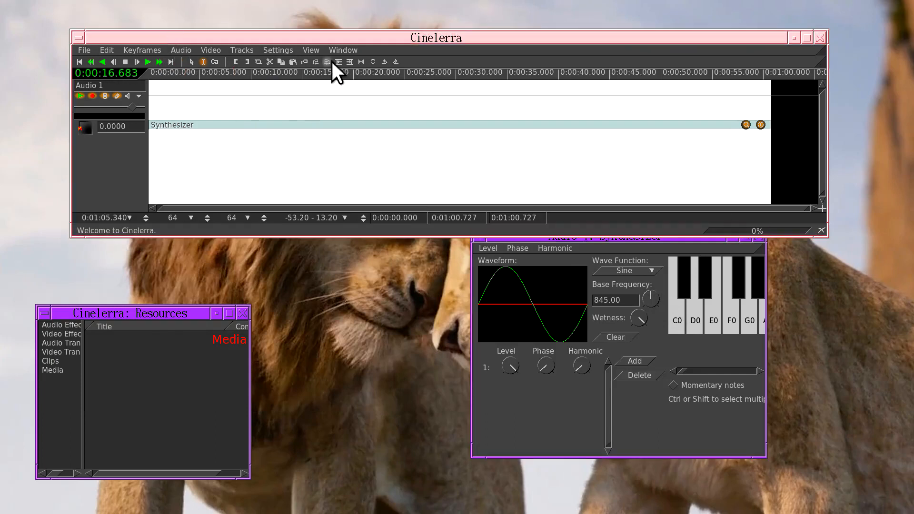
pyautogui.click(214, 62)
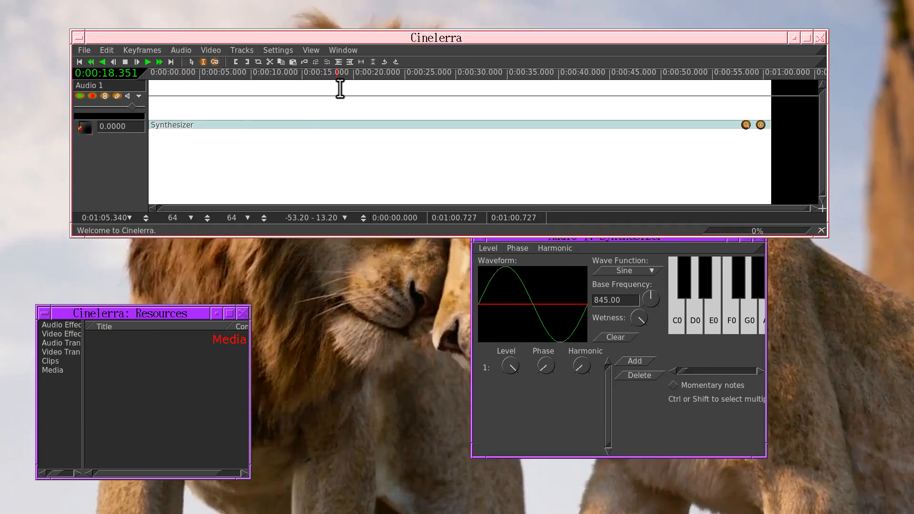
pyautogui.click(458, 105)
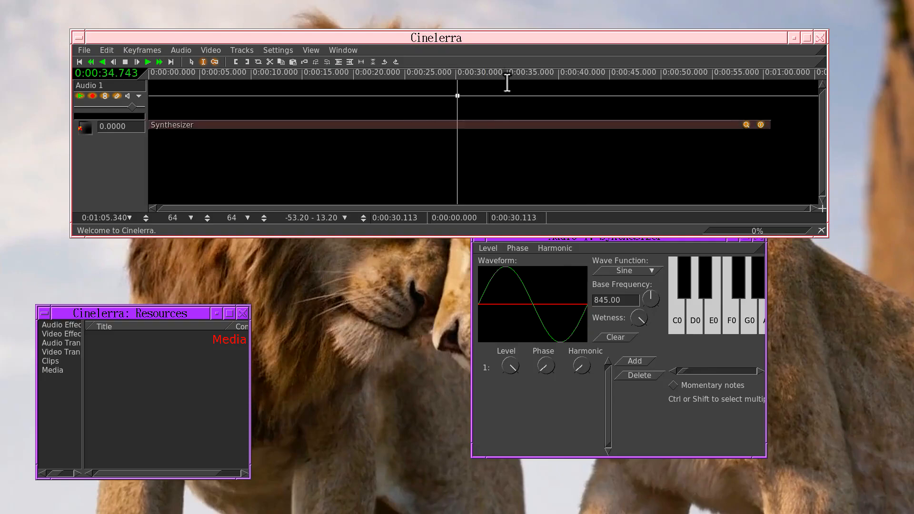
pyautogui.click(506, 81)
pyautogui.click(127, 103)
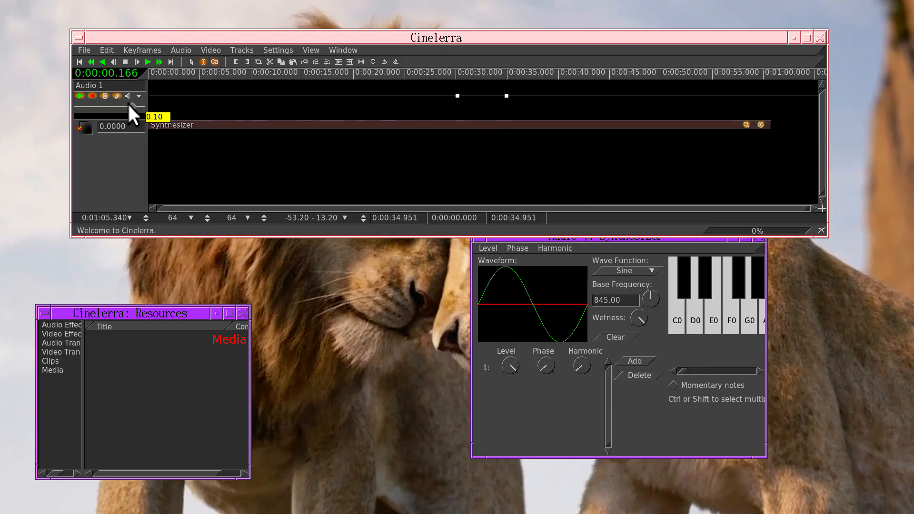
# Add a fade keyframe of -6.00 on Audio 1 at 0:00:30.113, just before the existing keyframe near 30 seconds
pyautogui.click(459, 108)
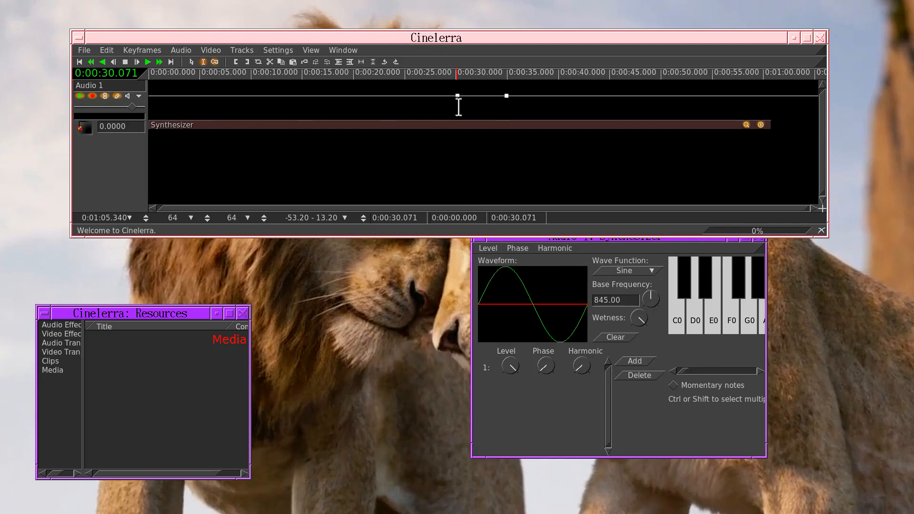
pyautogui.press('Down')
pyautogui.press('Down')
pyautogui.press('Down')
pyautogui.press('Down')
pyautogui.click(493, 108)
pyautogui.press('Down')
pyautogui.press('Down')
pyautogui.press('Down')
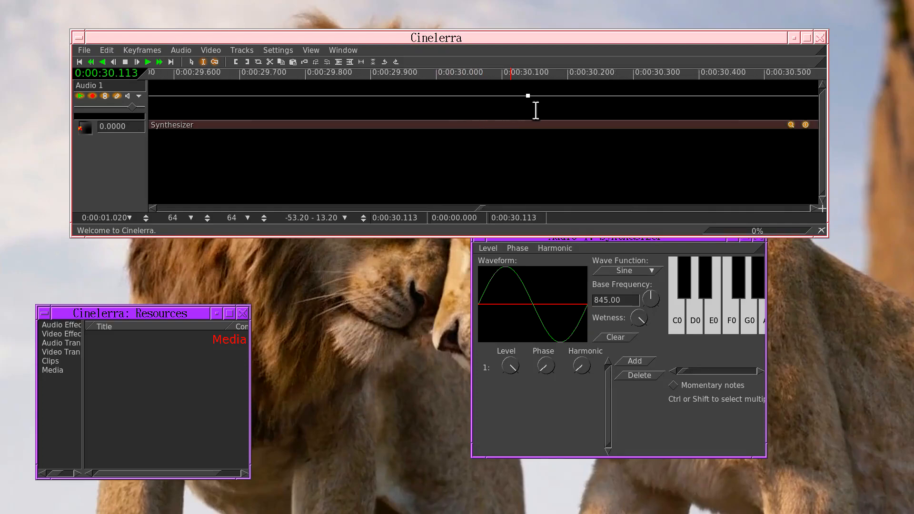
pyautogui.moveTo(132, 106)
pyautogui.moveTo(132, 106); pyautogui.dragTo(123, 106)
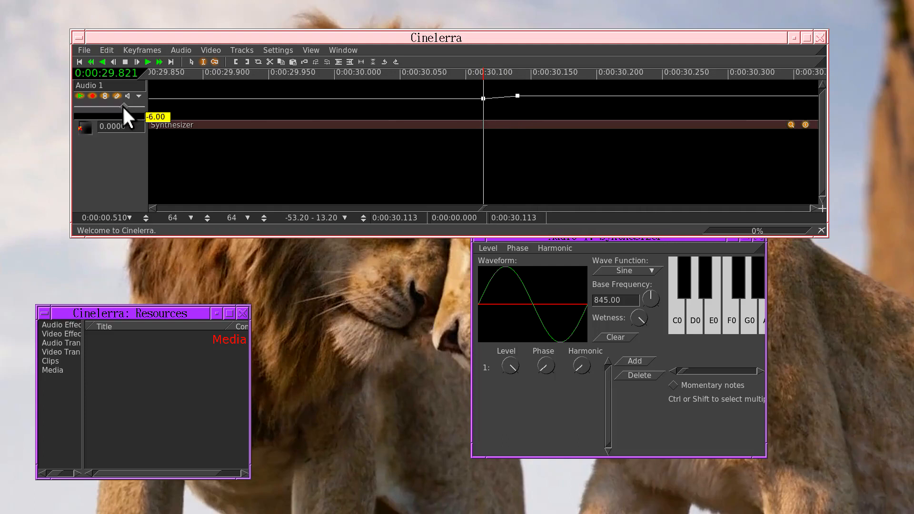
# Add a fade keyframe of -6.00 on Audio 1 at 0:00:34.993, just after the existing keyframe near 35 seconds
pyautogui.click(146, 216)
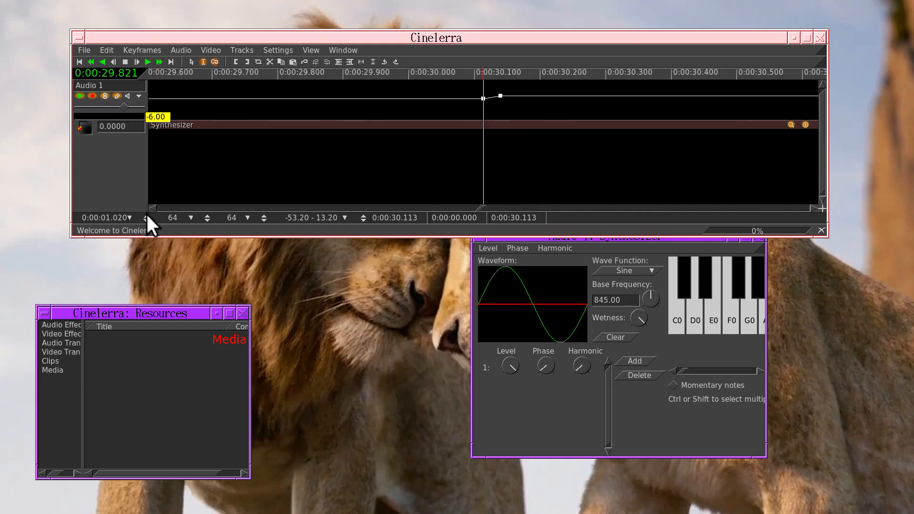
pyautogui.click(146, 216)
pyautogui.click(146, 215)
pyautogui.click(146, 215)
pyautogui.click(146, 215)
pyautogui.click(147, 216)
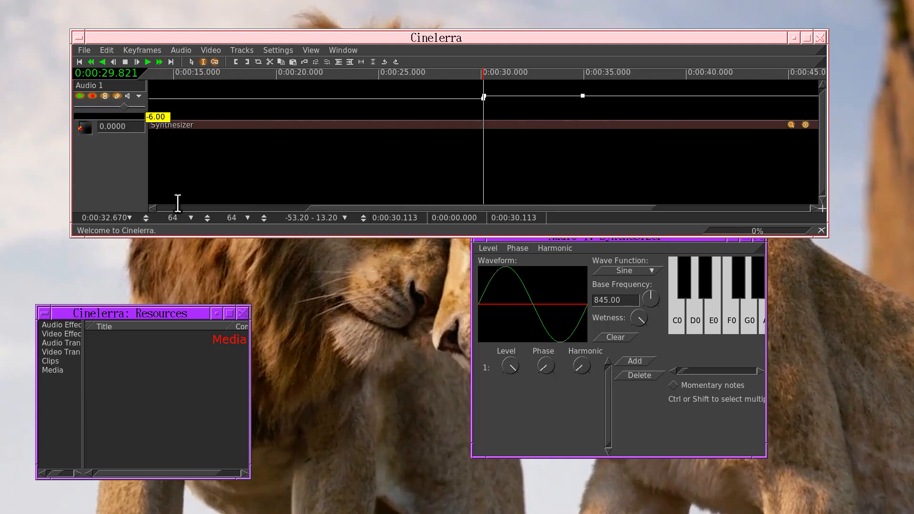
pyautogui.click(584, 104)
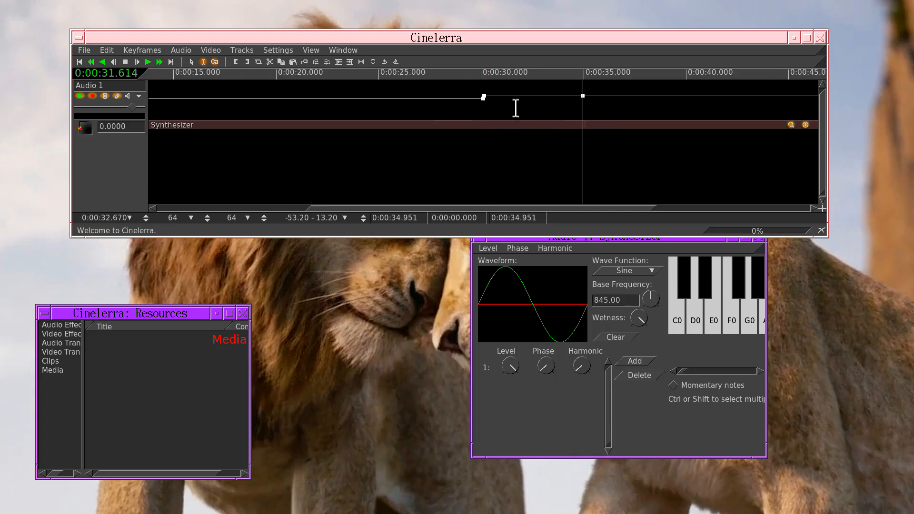
pyautogui.press('Up')
pyautogui.press('Up')
pyautogui.press('Up')
pyautogui.press('Up')
pyautogui.press('Up')
pyautogui.press('Up')
pyautogui.press('Up')
pyautogui.press('Up')
pyautogui.press('Up')
pyautogui.press('Up')
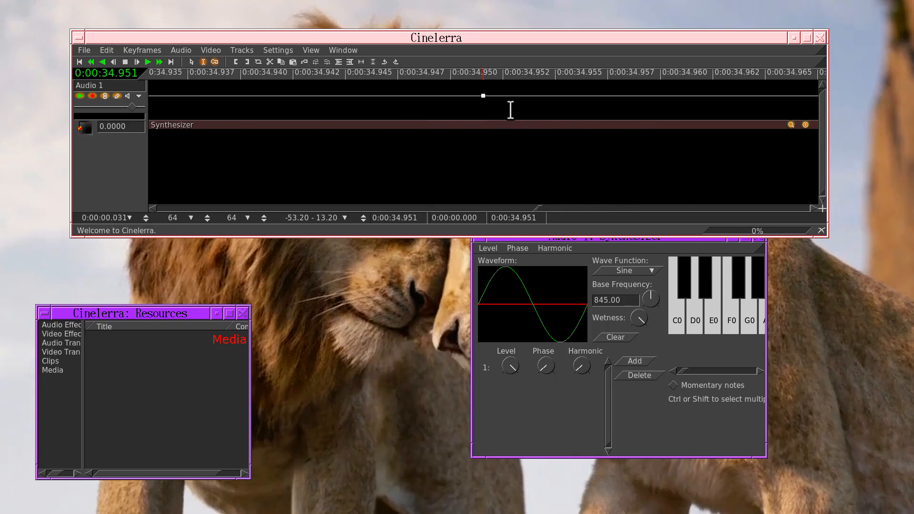
pyautogui.press('Down')
pyautogui.press('Down')
pyautogui.press('Down')
pyautogui.click(593, 106)
pyautogui.moveTo(138, 107)
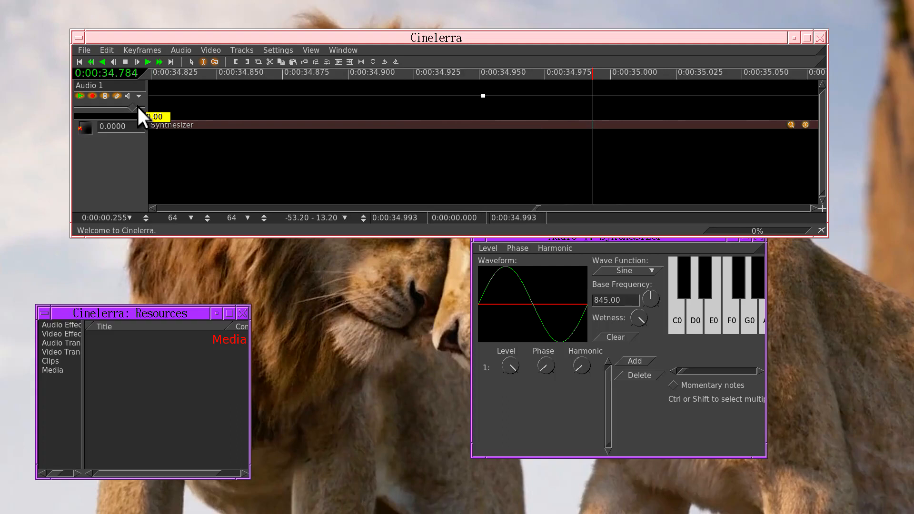
pyautogui.moveTo(138, 108); pyautogui.dragTo(129, 108)
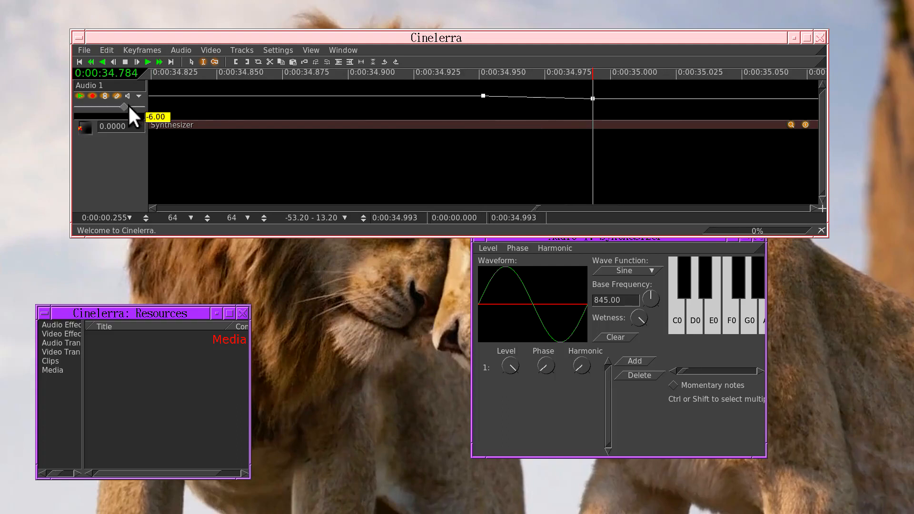
# Return to the start of the timeline and set the render output file to /tmp/x.wav
pyautogui.click(79, 61)
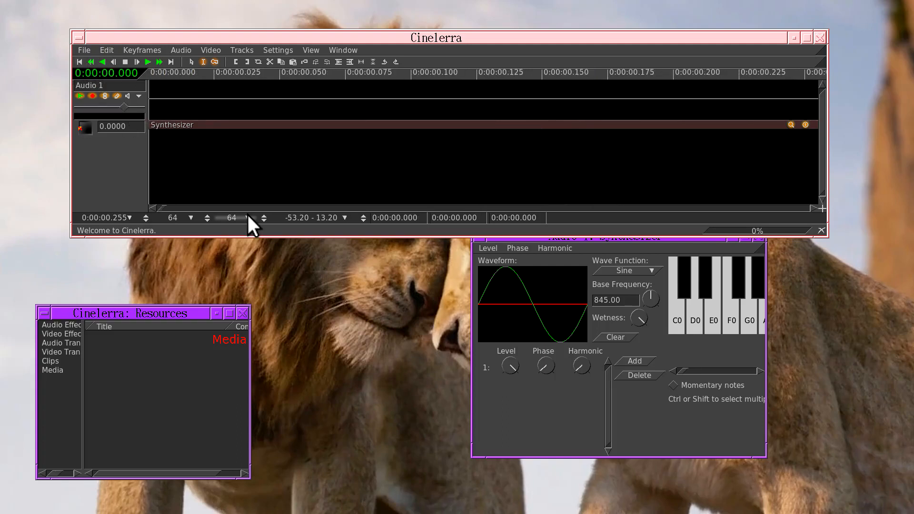
pyautogui.press('Down')
pyautogui.press('Down')
pyautogui.press('Down')
pyautogui.press('Down')
pyautogui.press('Down')
pyautogui.press('Down')
pyautogui.press('Down')
pyautogui.press('Down')
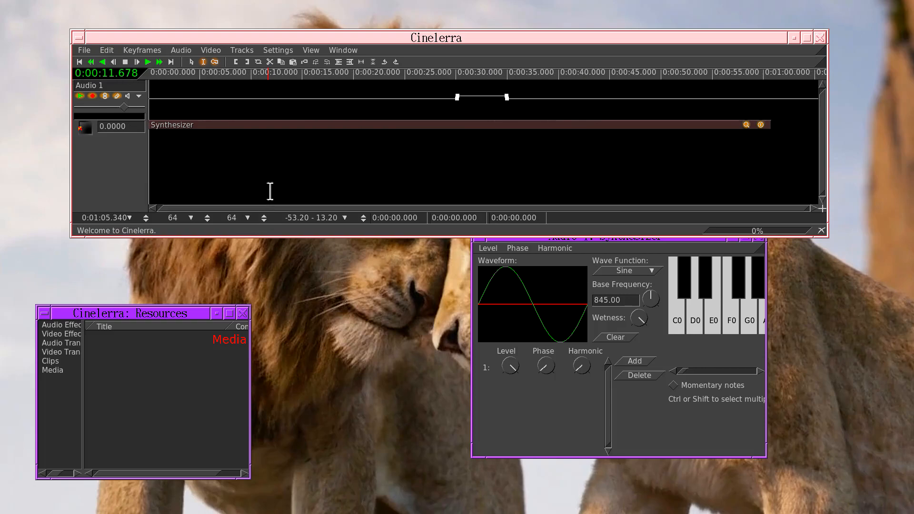
pyautogui.hotkey('shift', 'r')
pyautogui.write('x')
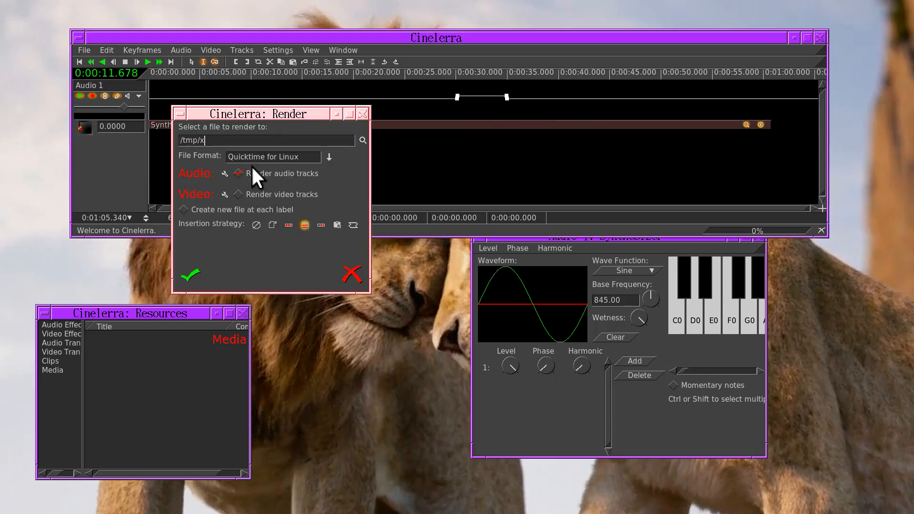
pyautogui.write('.wav')
# Render the test tone in Microsoft WAV format with 24 Bit Linear audio compression
pyautogui.click(329, 157)
pyautogui.click(282, 250)
pyautogui.click(224, 173)
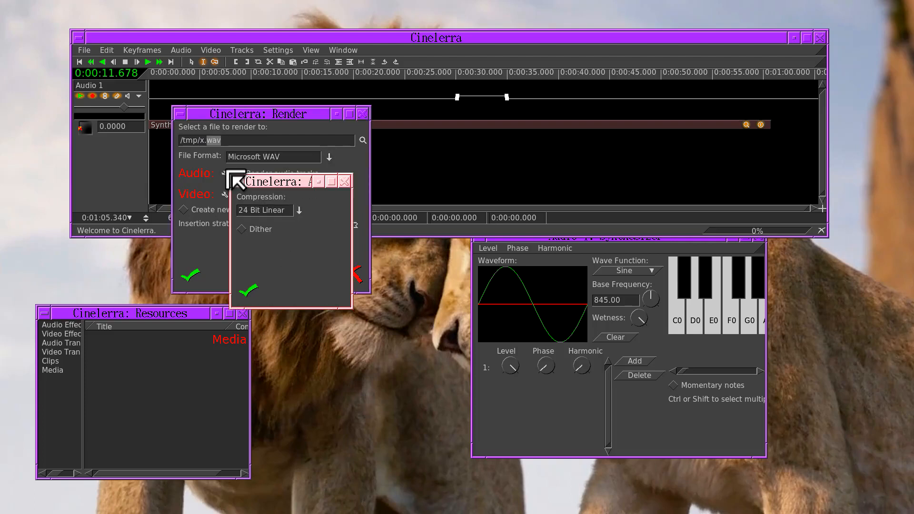
pyautogui.press('Return')
pyautogui.click(190, 275)
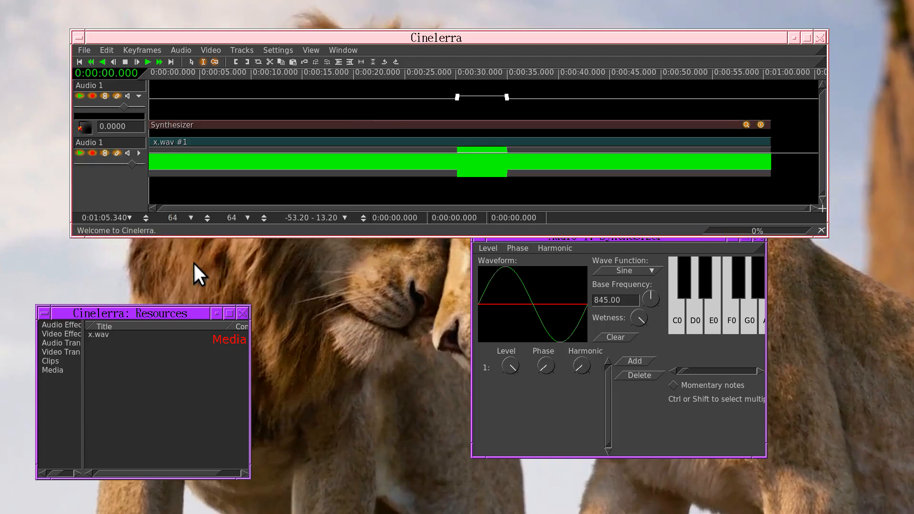
# Attach a Compressor effect to the x.wav audio track and open its settings
pyautogui.rightClick(246, 160)
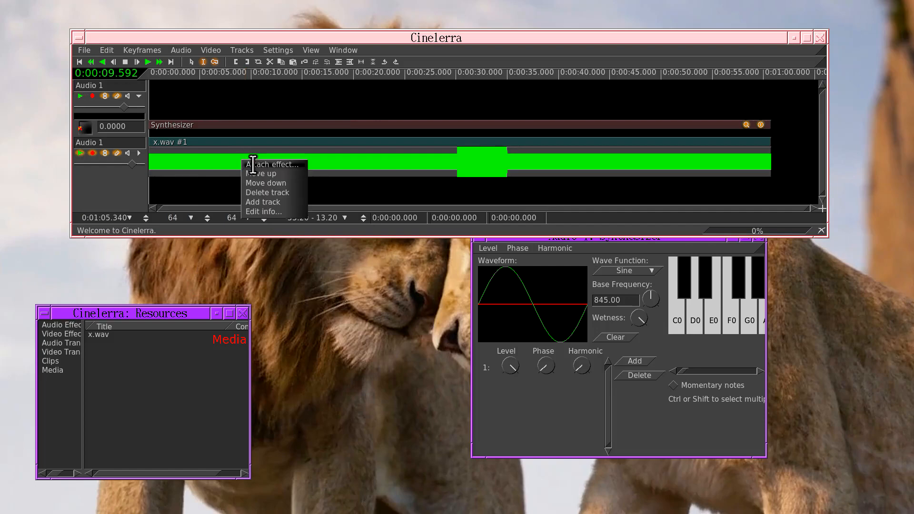
pyautogui.click(266, 163)
pyautogui.click(87, 52)
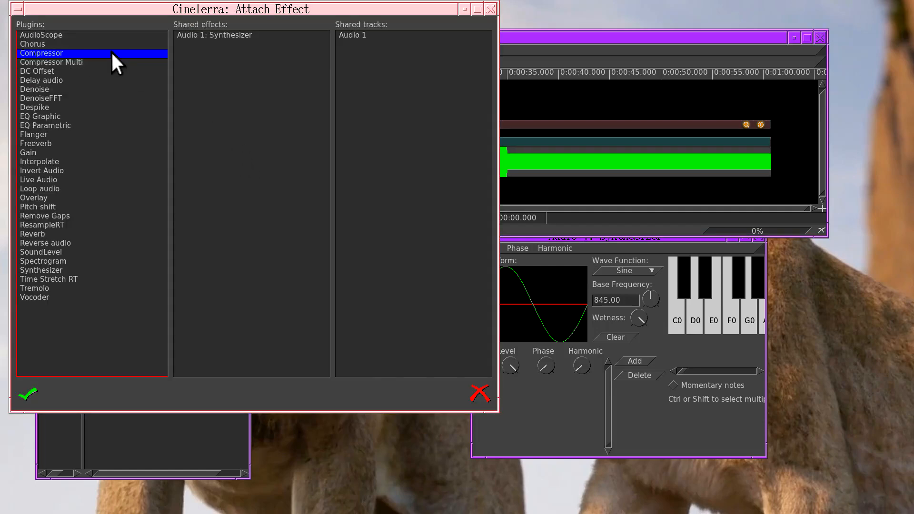
pyautogui.doubleClick(111, 52)
pyautogui.click(746, 182)
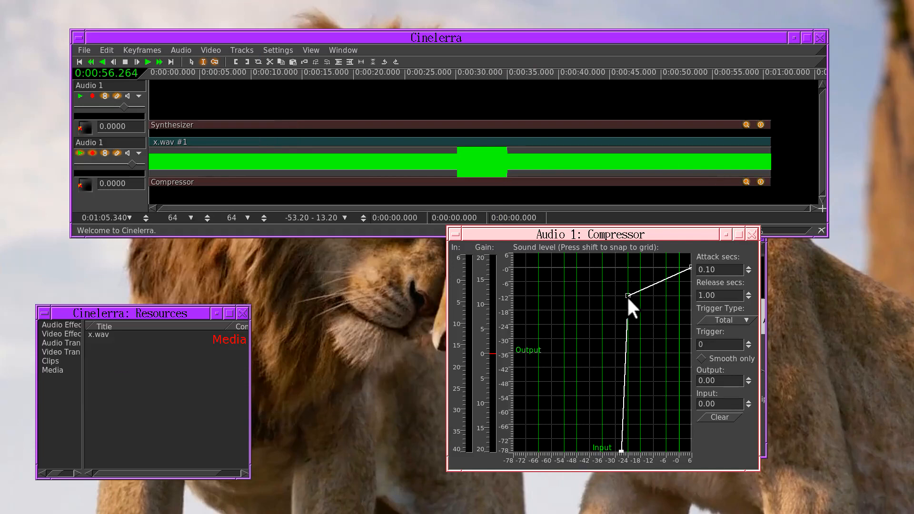
# Move the Compressor curve point to -42 input and 0 output, with attack at 1 second and release at 5 seconds
pyautogui.moveTo(629, 297); pyautogui.dragTo(588, 272)
pyautogui.moveTo(734, 269); pyautogui.dragTo(652, 263)
pyautogui.write('1')
pyautogui.moveTo(727, 299); pyautogui.dragTo(655, 300)
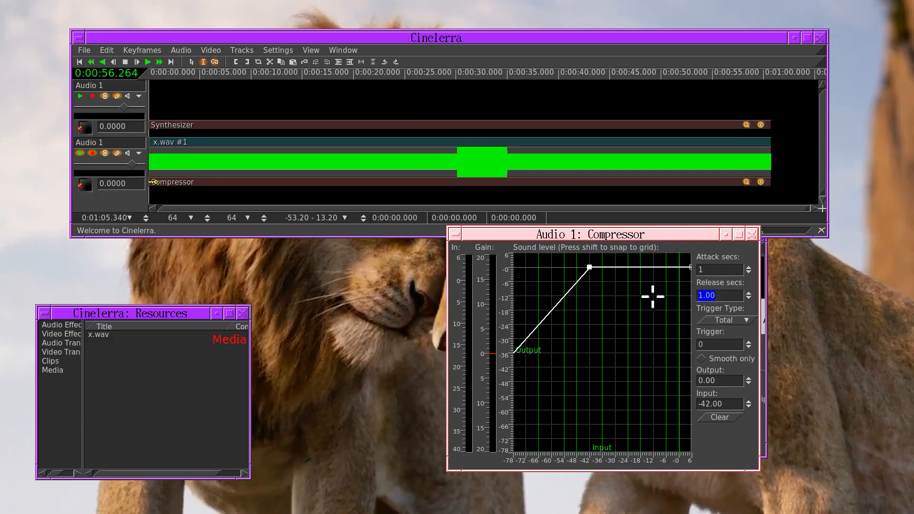
pyautogui.write('5')
# Render the compressed x.wav track to /tmp/y.wav as a new audio track
pyautogui.hotkey('shift', 'r')
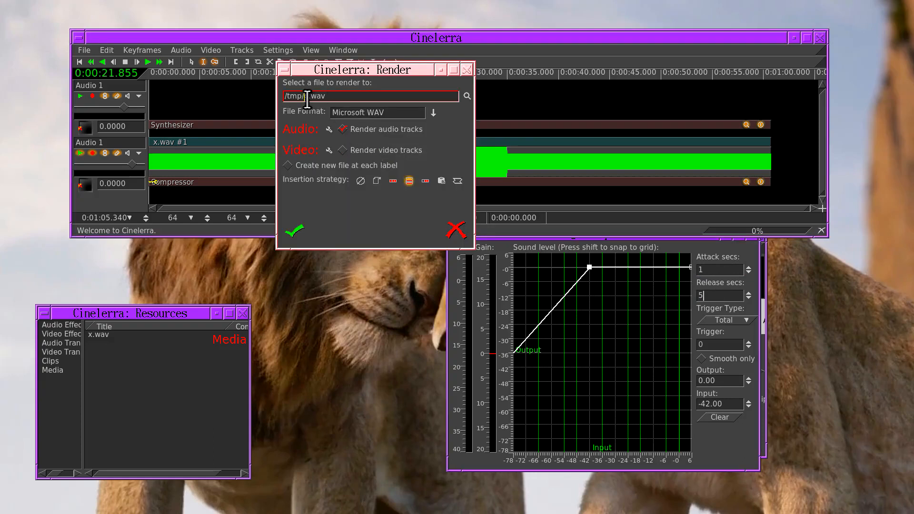
pyautogui.write('u')
pyautogui.click(294, 234)
pyautogui.scroll(-3, 326, 170)
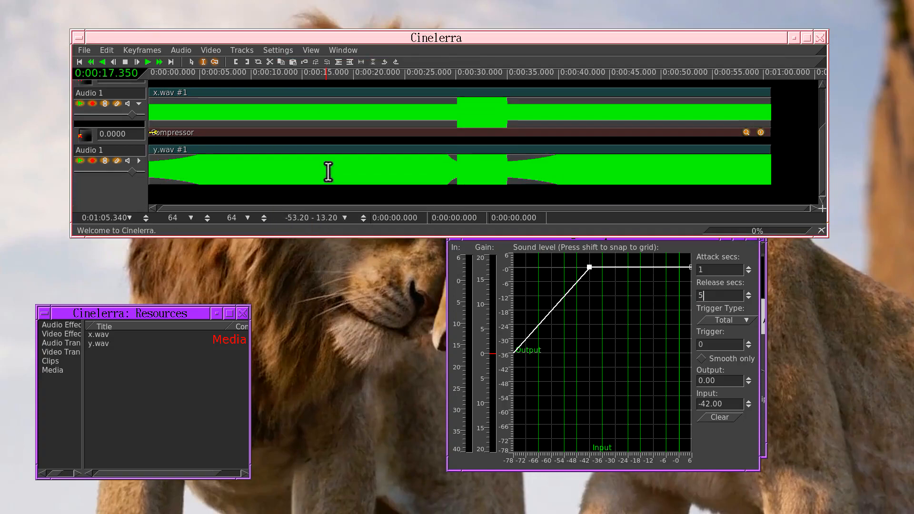
pyautogui.scroll(-1, 367, 169)
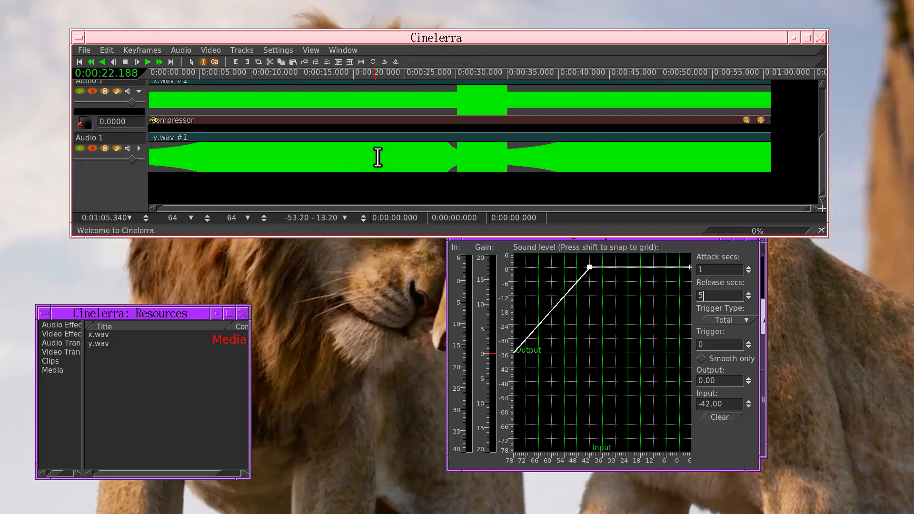
# Measure the attack ramp before the loud section and the release ramp after it on the y.wav track
pyautogui.click(300, 141)
pyautogui.click(456, 164)
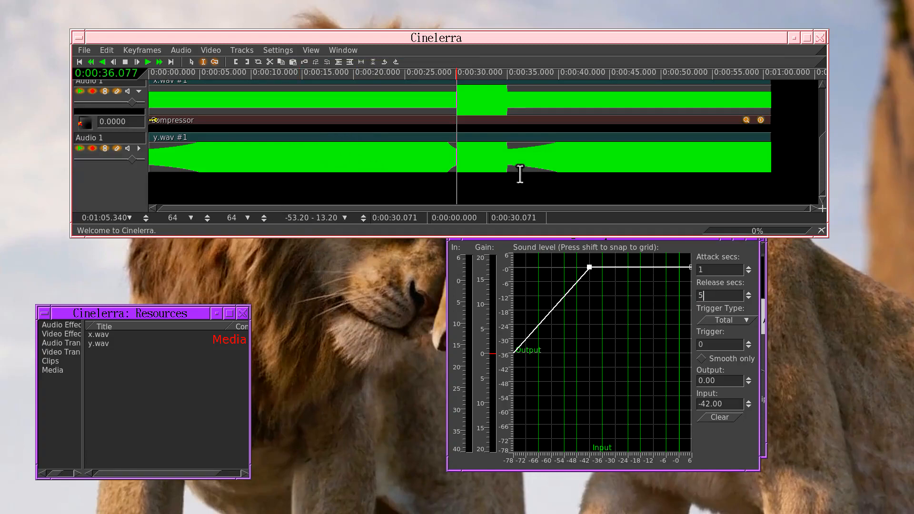
pyautogui.press('Down')
pyautogui.press('Down')
pyautogui.press('Down')
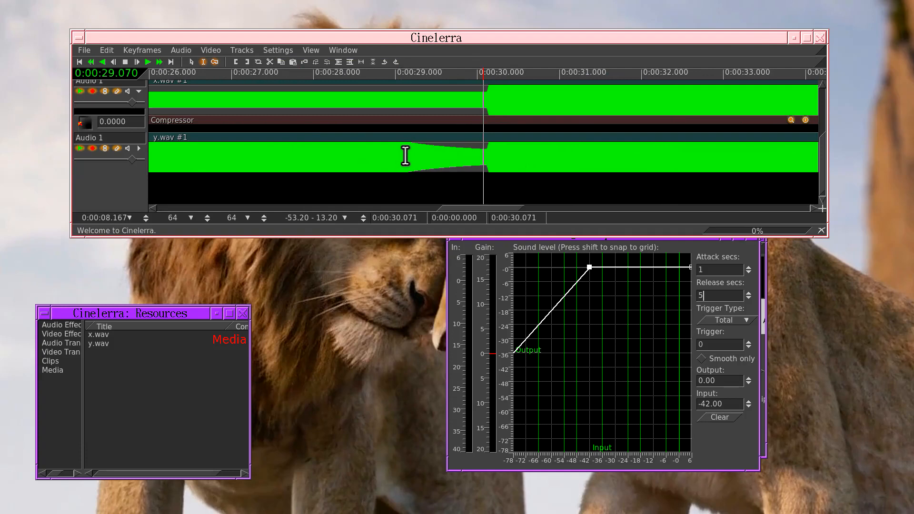
pyautogui.moveTo(403, 156); pyautogui.dragTo(320, 163)
pyautogui.press('Up')
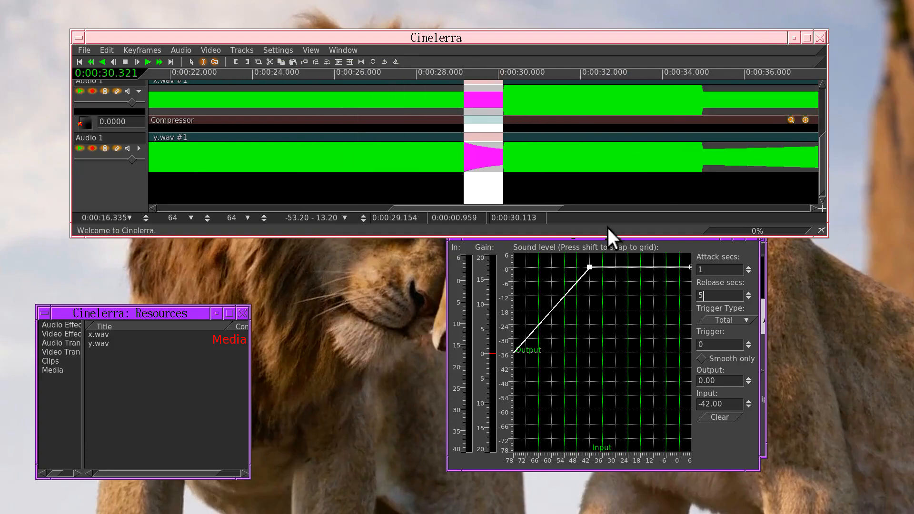
pyautogui.moveTo(700, 167); pyautogui.dragTo(692, 192)
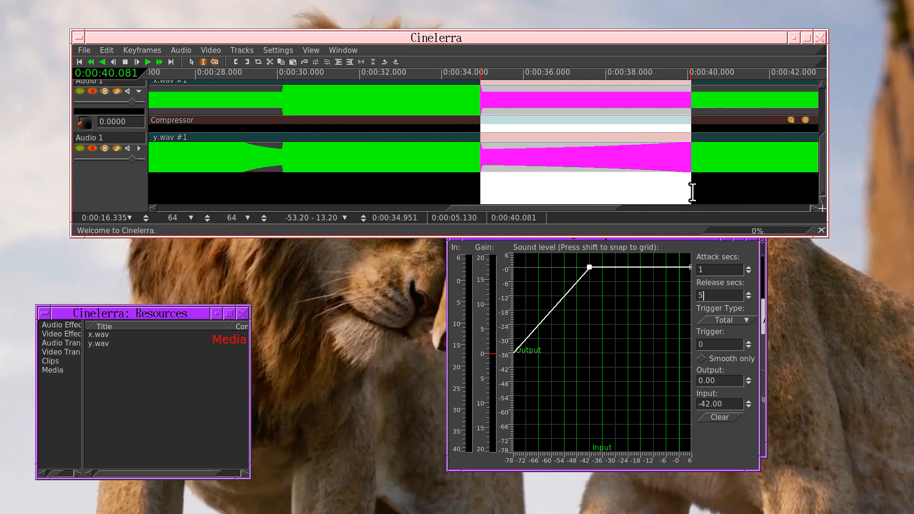
# Examine the level ramp over the first five seconds of the y.wav track
pyautogui.press('Up')
pyautogui.press('Up')
pyautogui.press('Up')
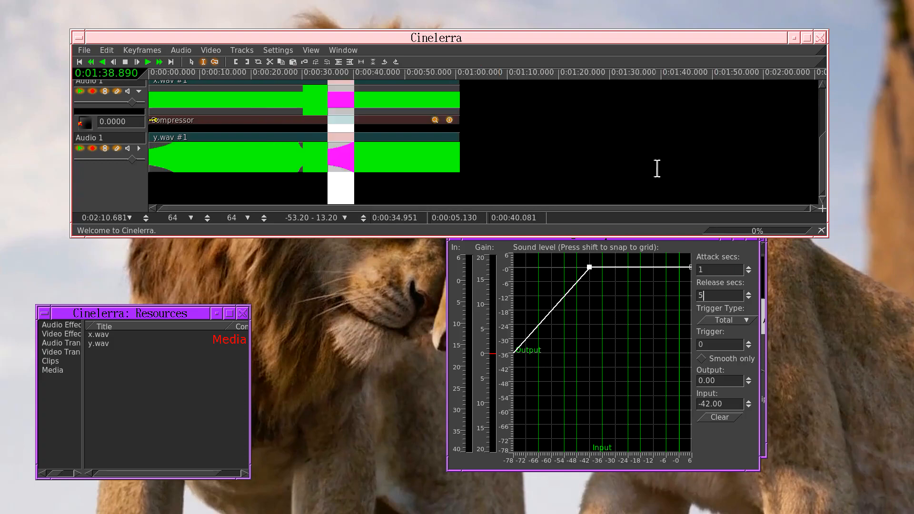
pyautogui.click(657, 168)
pyautogui.press('Down')
pyautogui.press('Down')
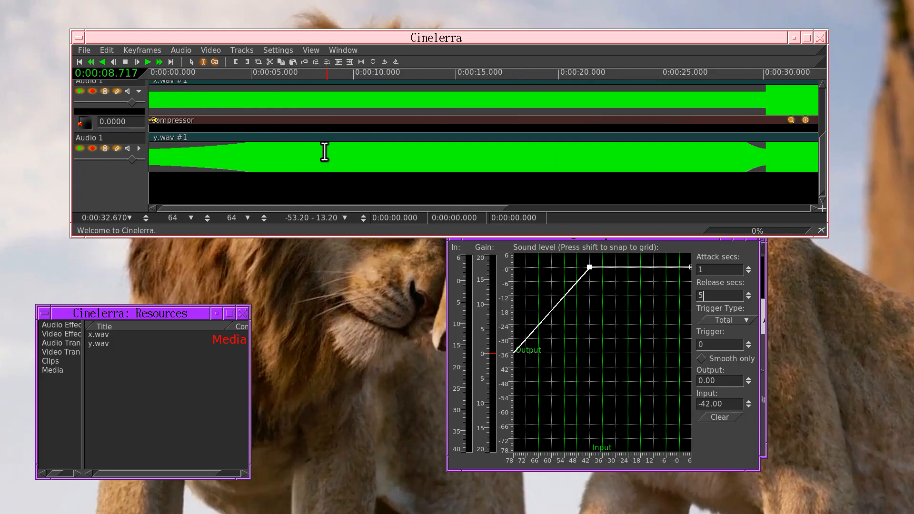
pyautogui.click(251, 149)
pyautogui.moveTo(251, 149); pyautogui.dragTo(122, 187)
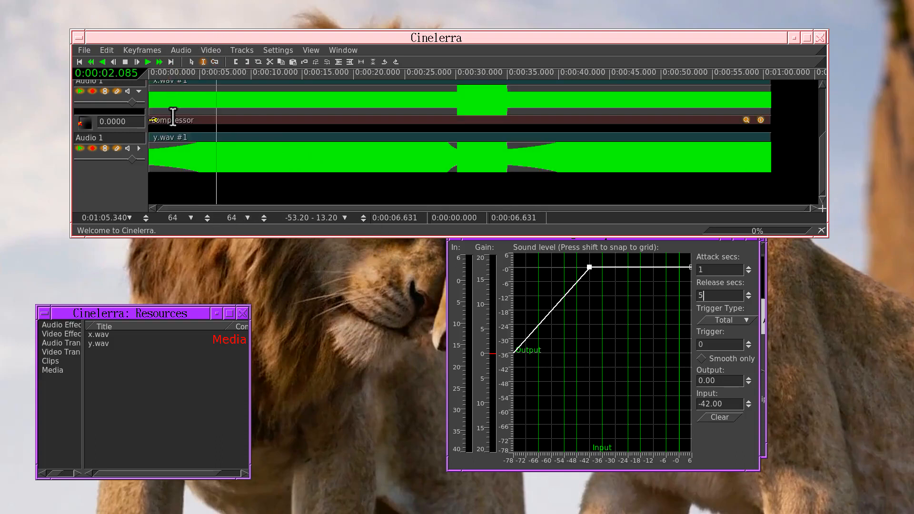
# Delete the y.wav track and enable the Compressor's Smooth only option
pyautogui.rightClick(180, 160)
pyautogui.click(196, 192)
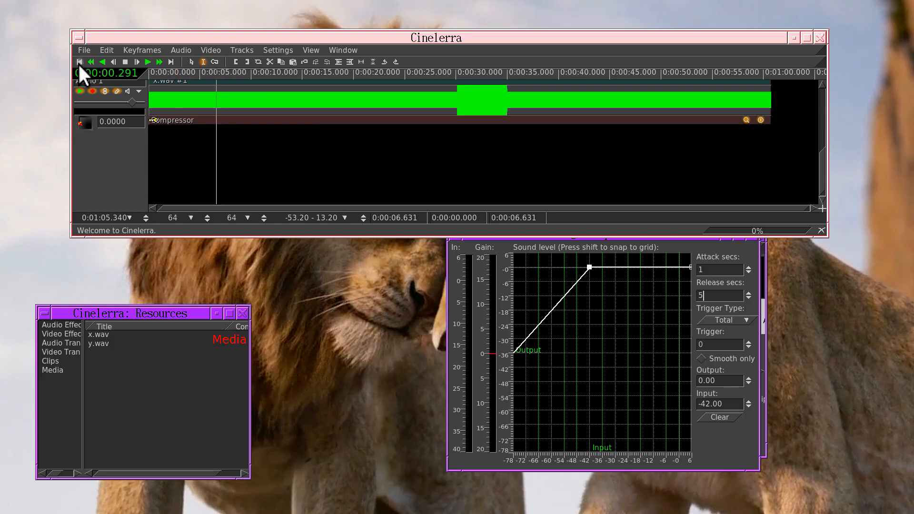
pyautogui.click(723, 356)
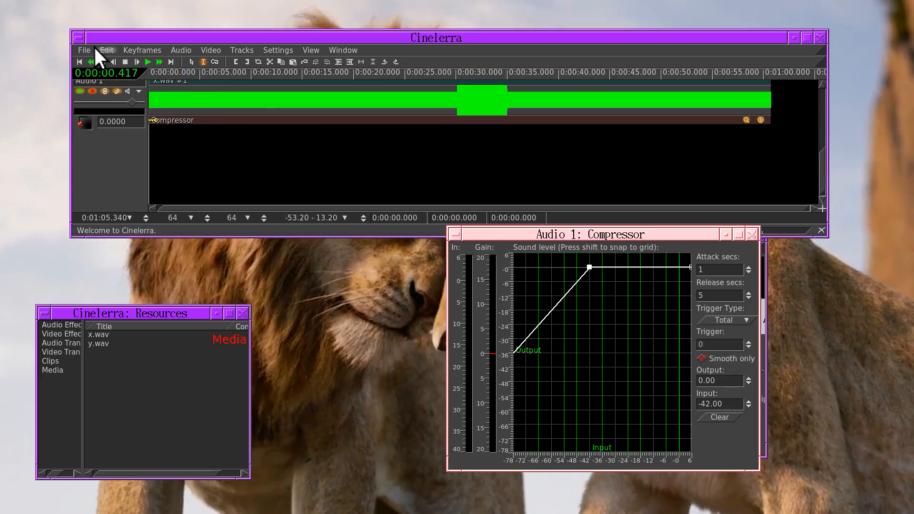
# Render the smoothed signal from the timeline's start to /tmp/y.wav, overwriting the existing file
pyautogui.click(87, 49)
pyautogui.click(113, 104)
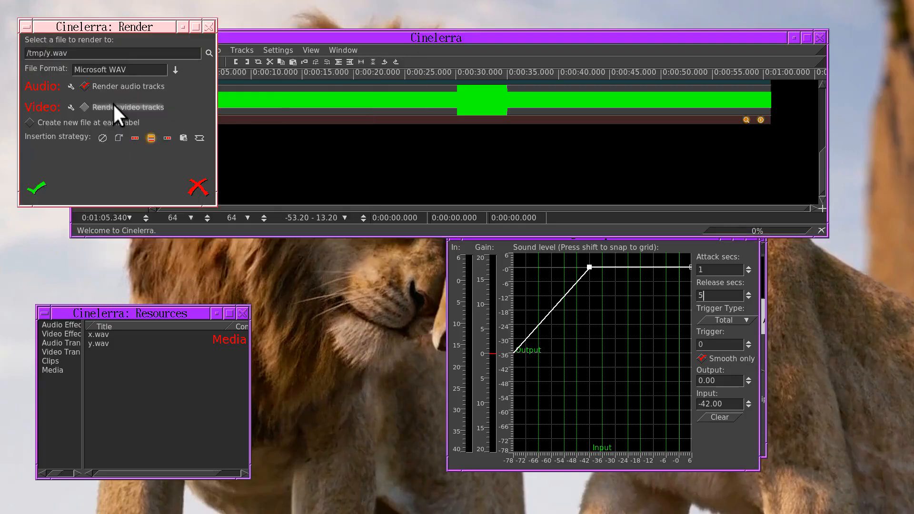
pyautogui.click(37, 191)
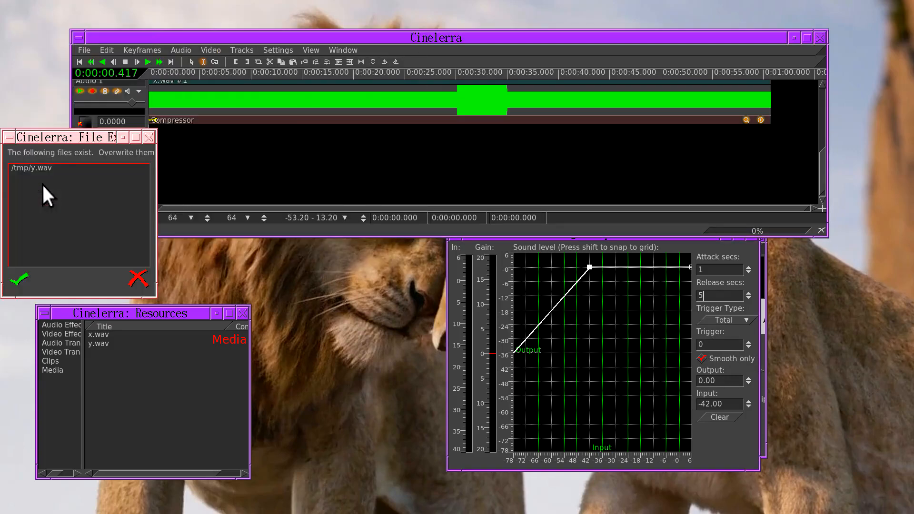
pyautogui.click(18, 275)
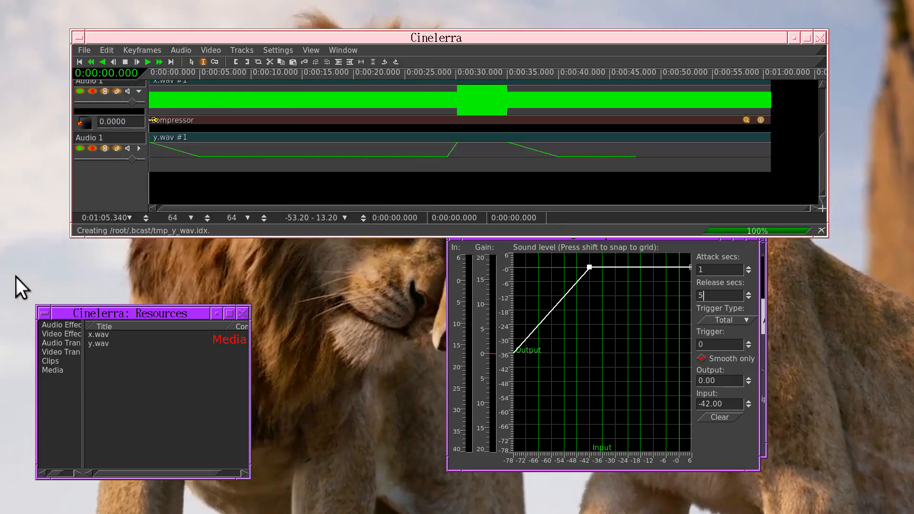
# Examine the smoothed signal on the y.wav track, covering its initial ramp and the attack ramp before 30 seconds
pyautogui.click(447, 161)
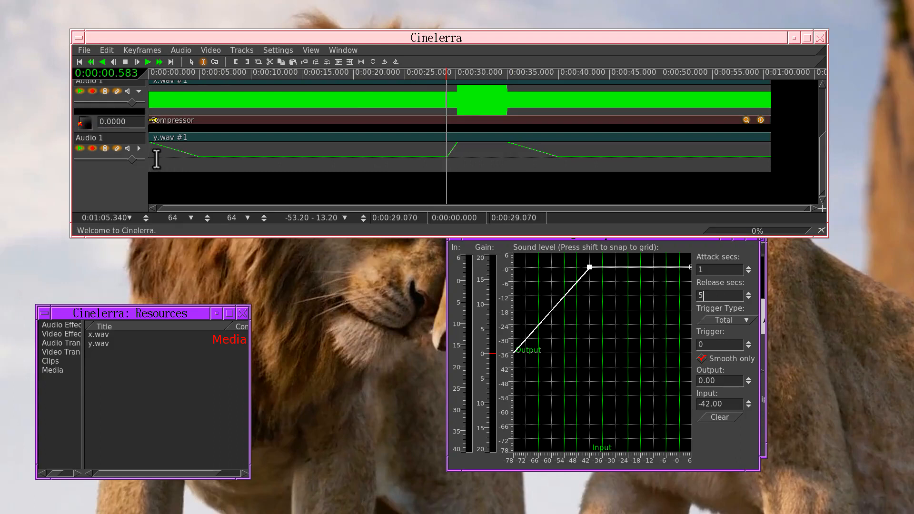
pyautogui.moveTo(156, 160); pyautogui.dragTo(139, 162)
pyautogui.moveTo(201, 166)
pyautogui.mouseDown()
pyautogui.moveTo(142, 171)
pyautogui.moveTo(208, 172)
pyautogui.mouseUp()
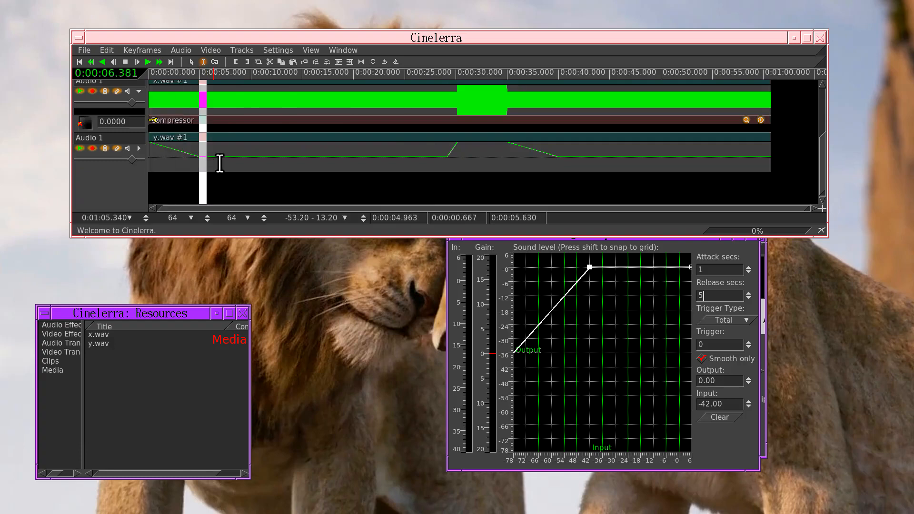
pyautogui.click(456, 148)
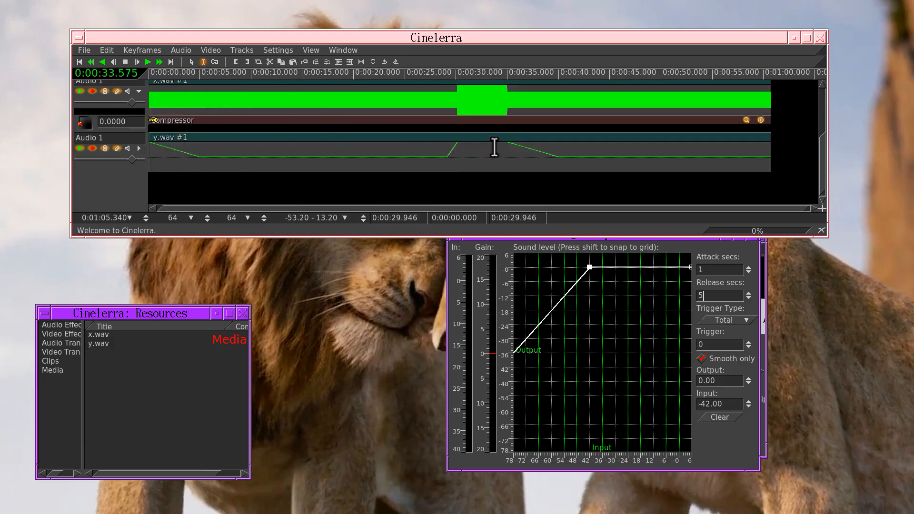
pyautogui.press('Up')
pyautogui.press('Up')
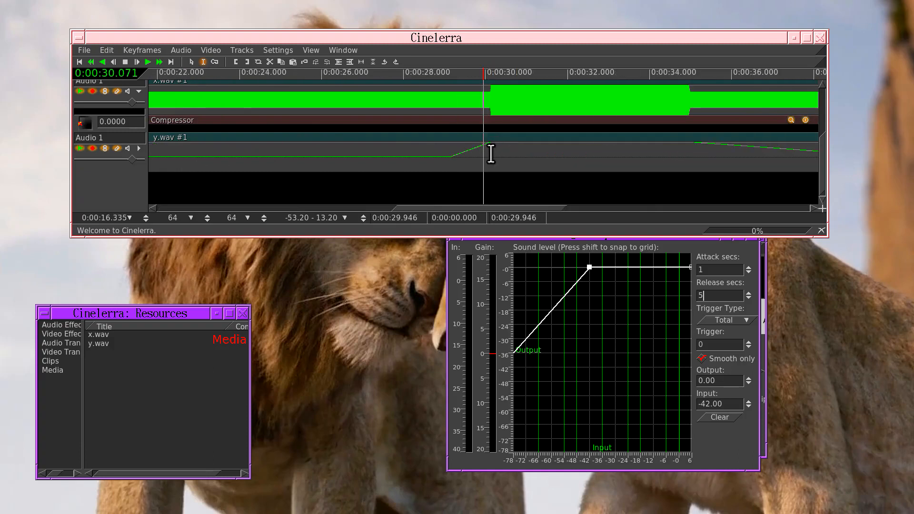
pyautogui.moveTo(490, 153); pyautogui.dragTo(449, 164)
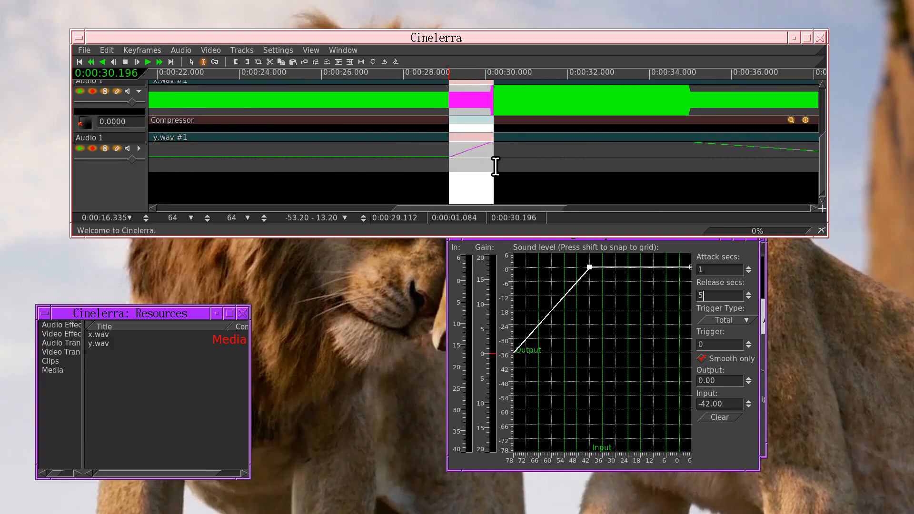
# Examine the release ramp on the y.wav track between about 35 and 40 seconds
pyautogui.press('Down')
pyautogui.press('Down')
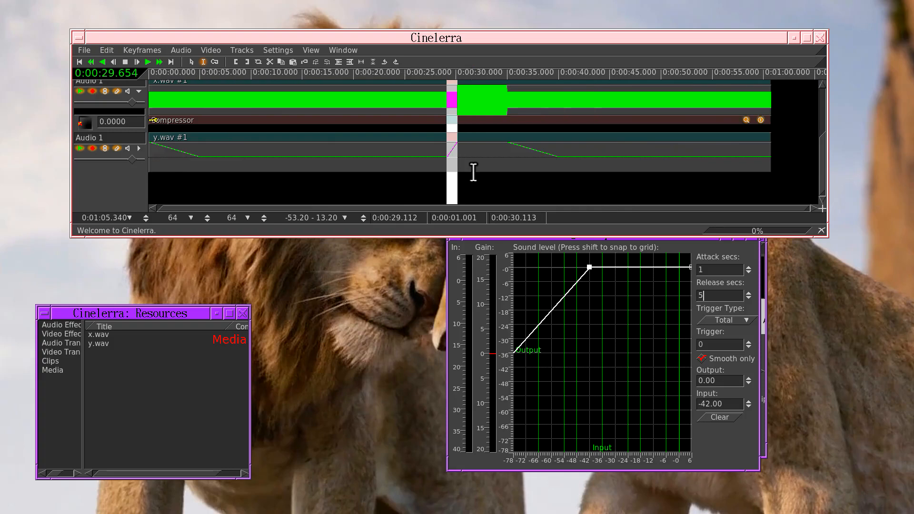
pyautogui.click(508, 142)
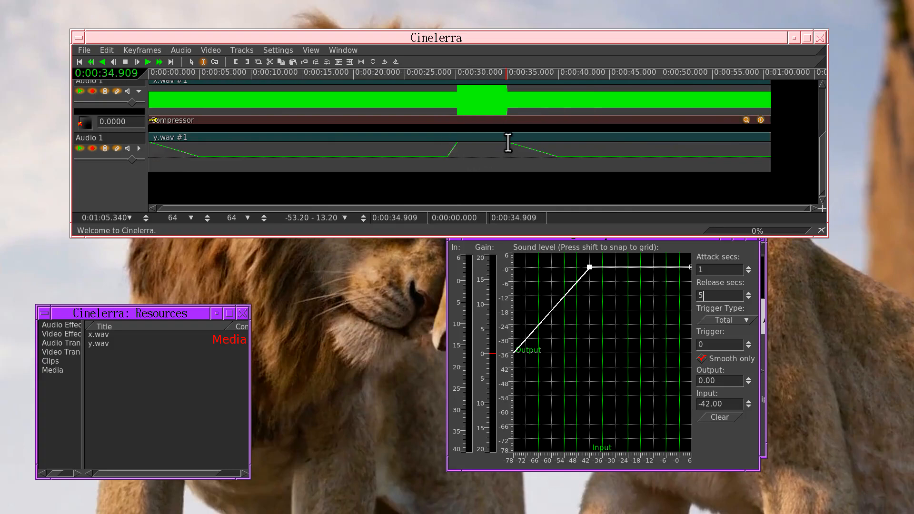
pyautogui.moveTo(507, 143); pyautogui.dragTo(560, 165)
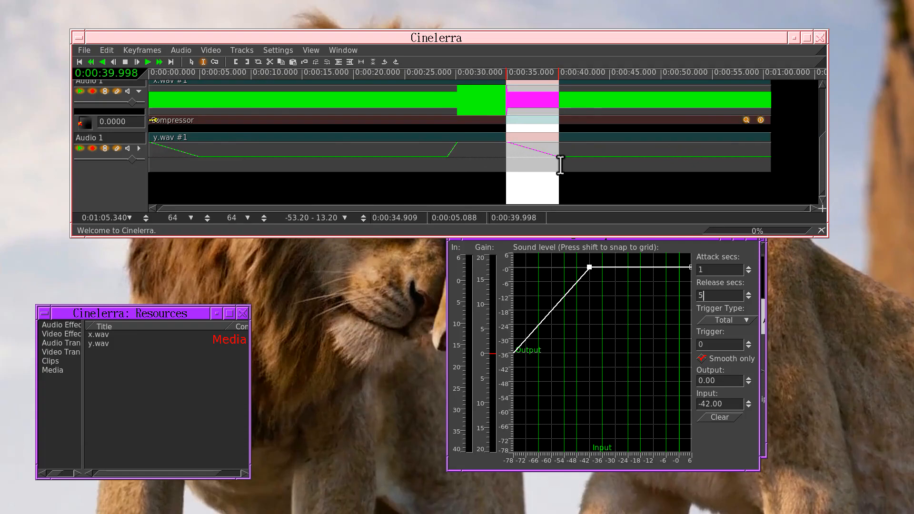
pyautogui.click(504, 145)
pyautogui.click(508, 147)
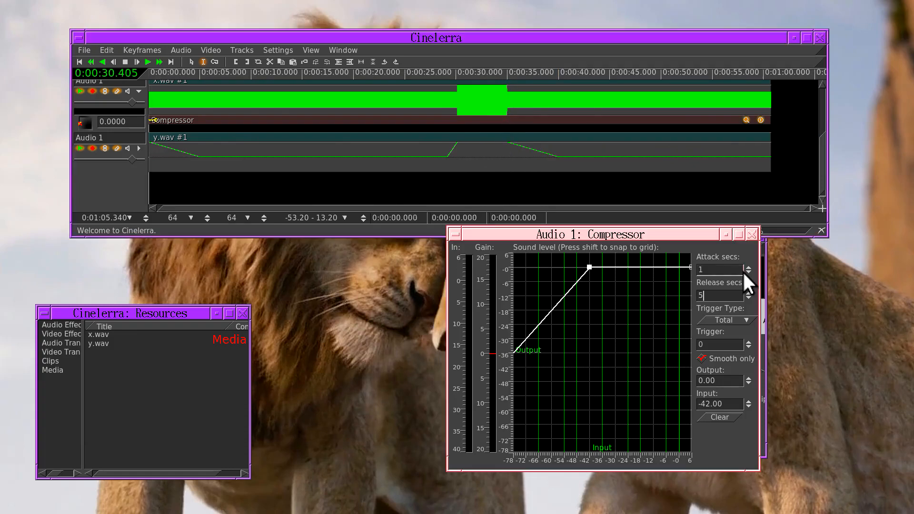
pyautogui.click(747, 272)
pyautogui.scroll(-3, 751, 268)
pyautogui.click(734, 321)
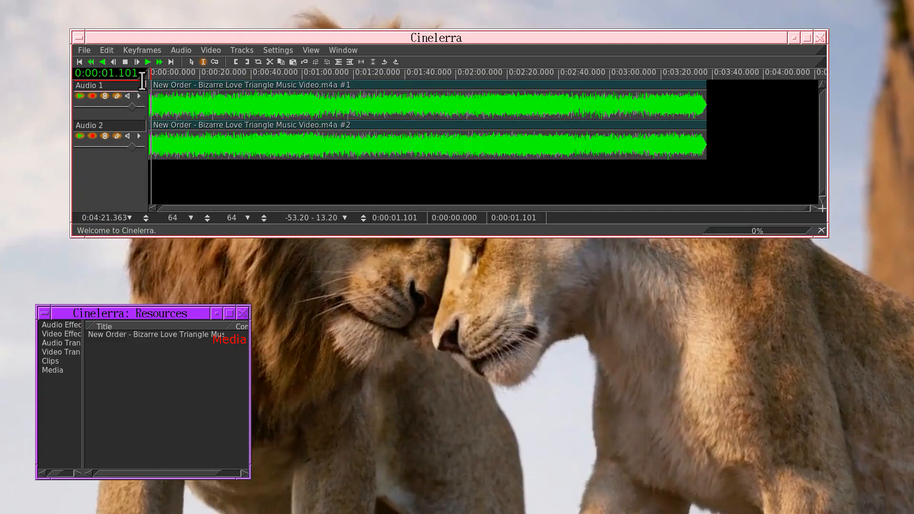
# Set the project format to two audio channels and check the pan control of the Audio 2 track
pyautogui.hotkey('shift', 'f')
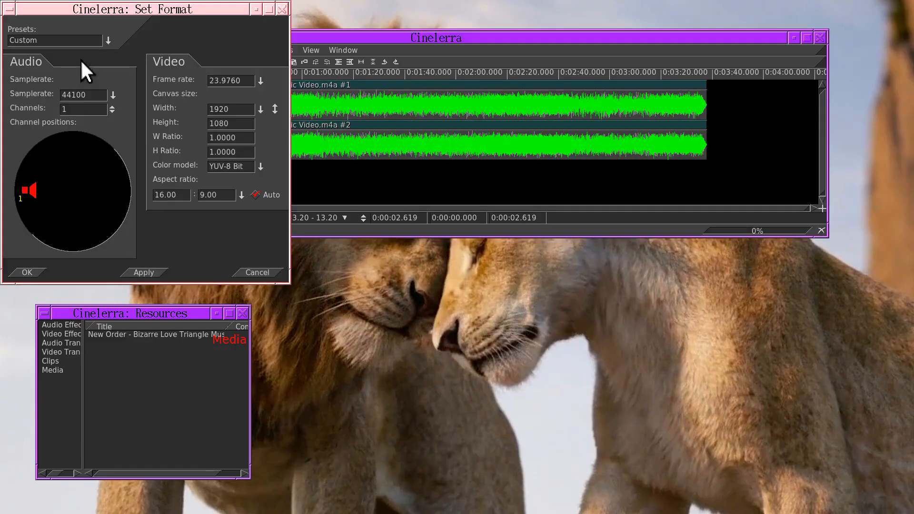
pyautogui.click(112, 106)
pyautogui.click(27, 272)
pyautogui.click(139, 136)
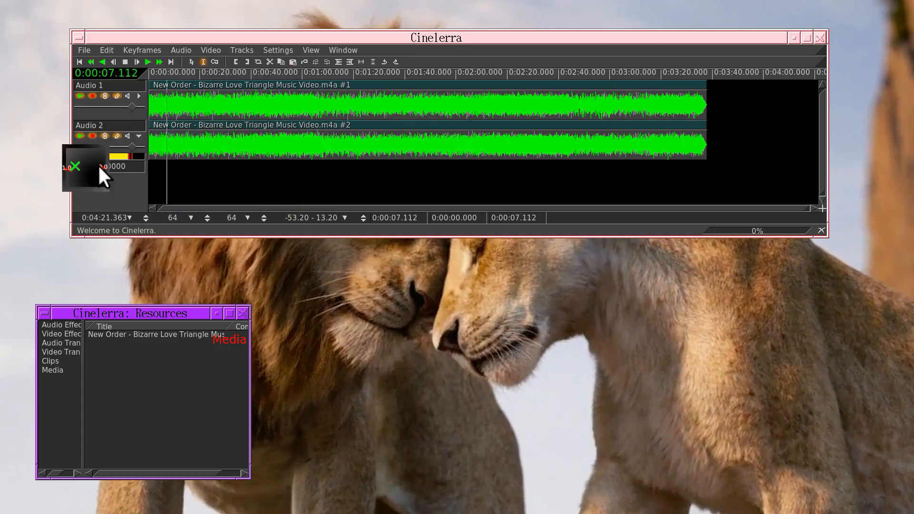
pyautogui.click(139, 136)
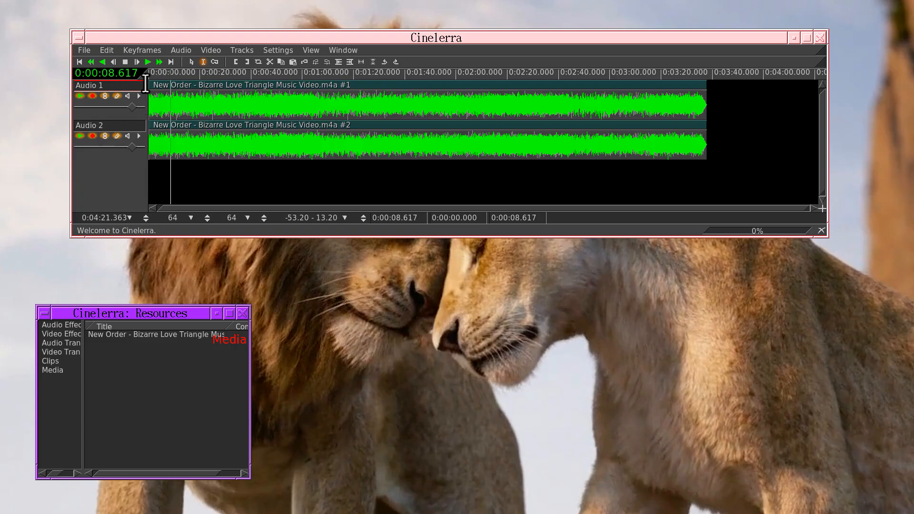
# Attach one Compressor shared by both music tracks, open its settings and play the song with the Total trigger type
pyautogui.click(181, 51)
pyautogui.click(189, 108)
pyautogui.doubleClick(98, 53)
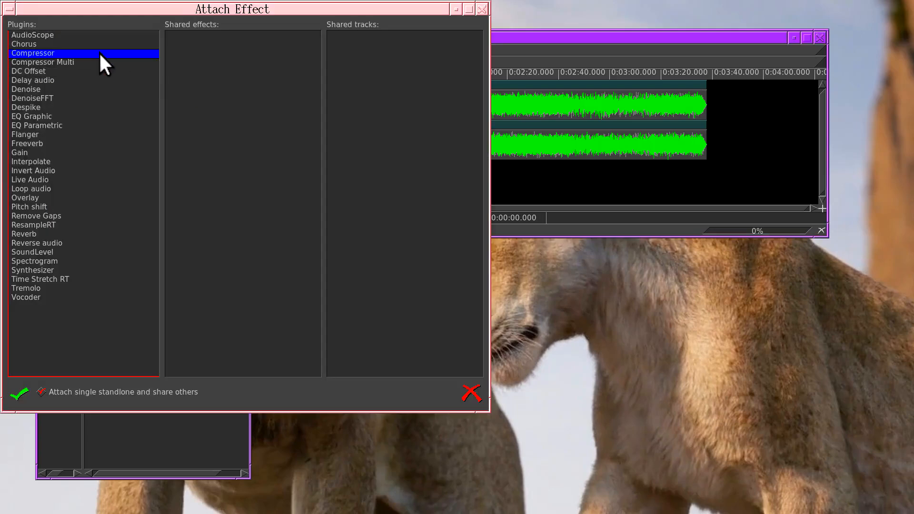
pyautogui.click(682, 124)
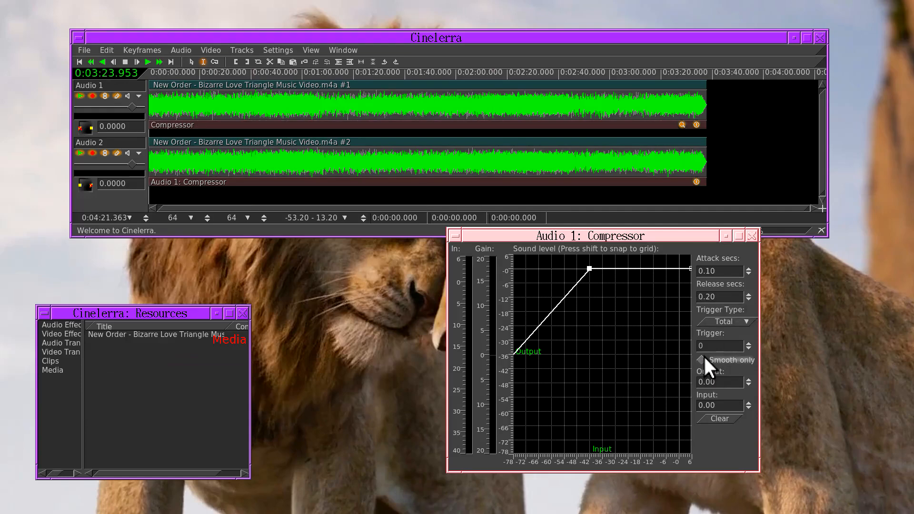
pyautogui.click(148, 62)
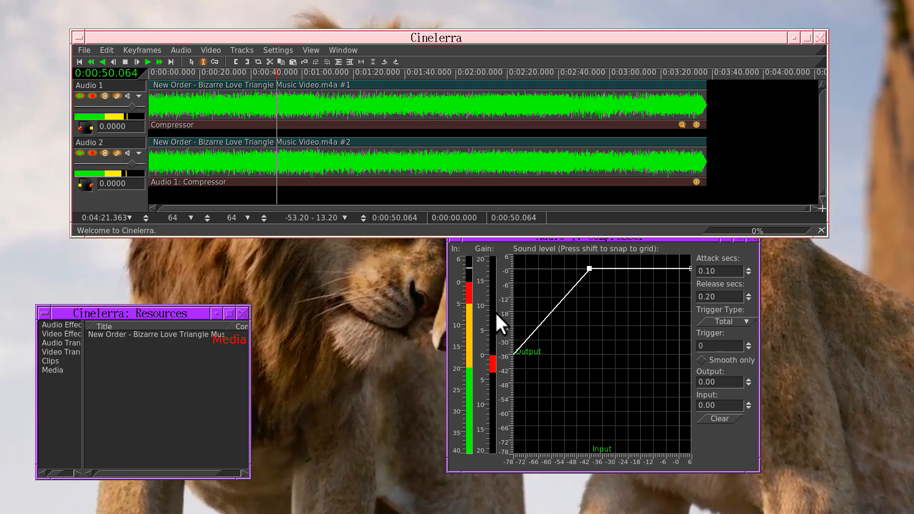
# Set the Compressor's Trigger Type to Maximum and play the song from about 1:06 while watching the meters
pyautogui.click(318, 107)
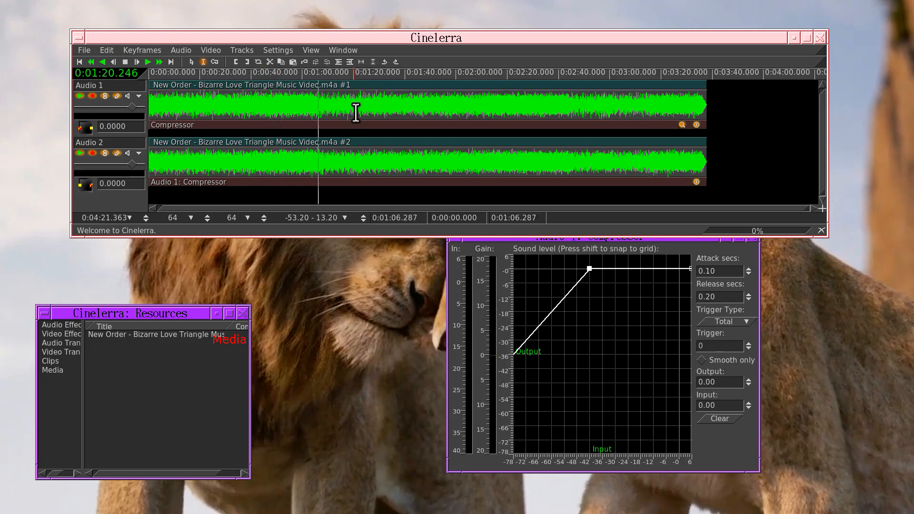
pyautogui.click(717, 320)
pyautogui.click(719, 337)
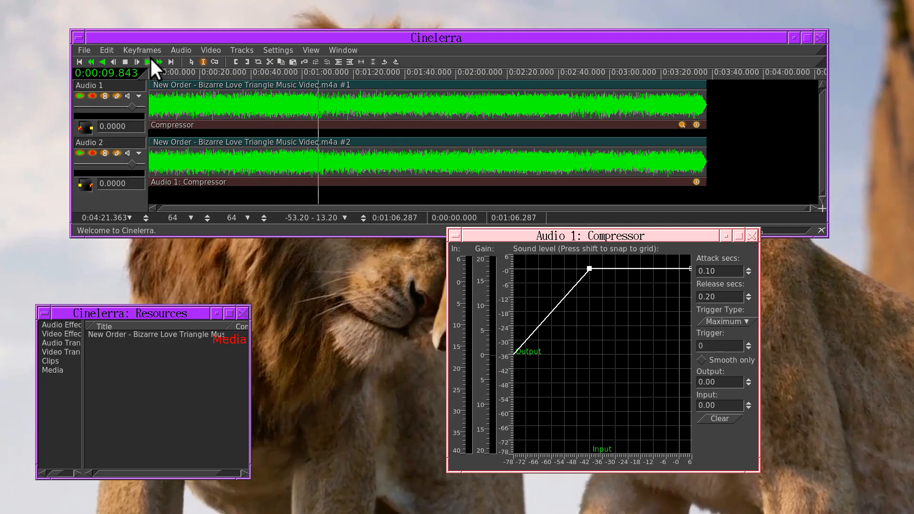
pyautogui.click(149, 61)
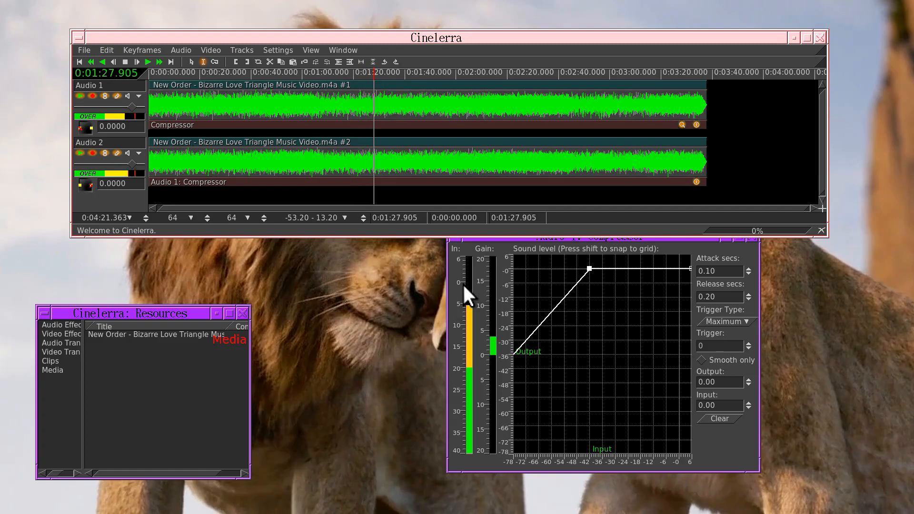
pyautogui.press('space')
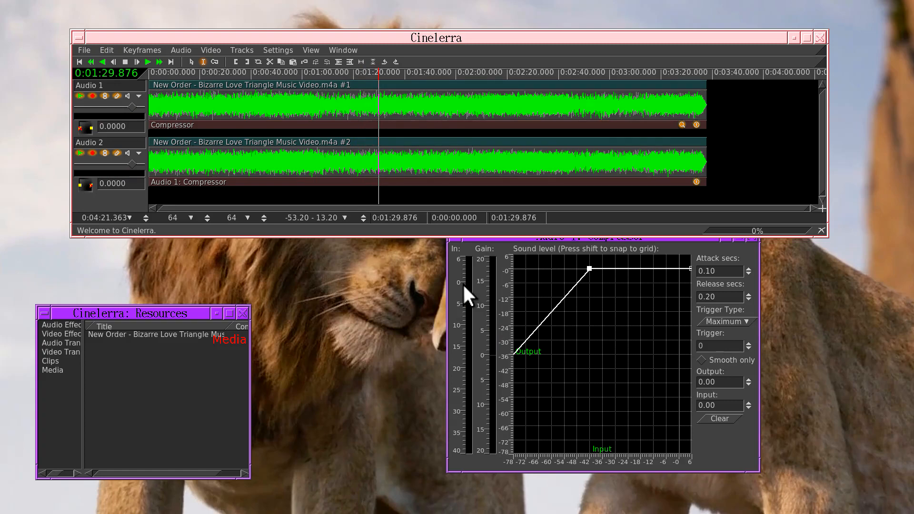
# Replace the shared Compressor on Audio 2 with a standalone one and place its window beside the Audio 1 Compressor window
pyautogui.rightClick(308, 182)
pyautogui.click(318, 191)
pyautogui.rightClick(329, 162)
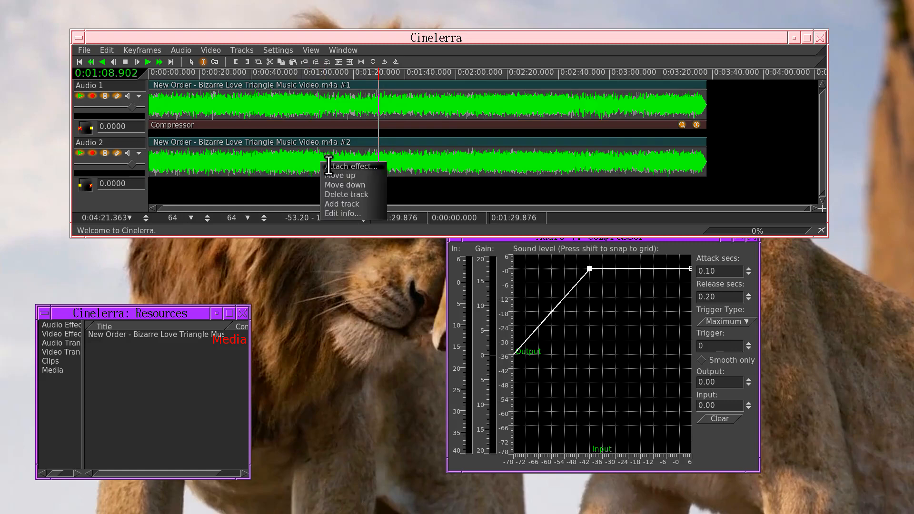
pyautogui.click(328, 164)
pyautogui.click(188, 51)
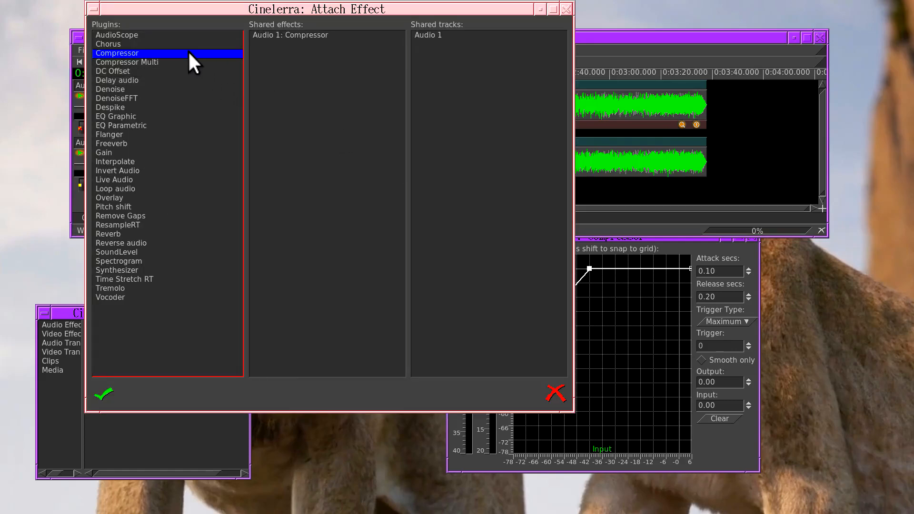
pyautogui.doubleClick(187, 50)
pyautogui.click(681, 181)
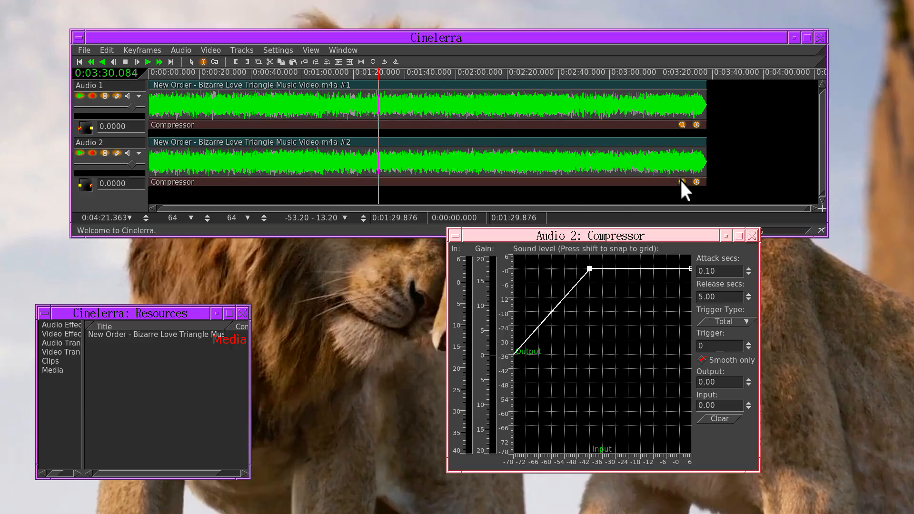
pyautogui.moveTo(669, 231); pyautogui.dragTo(461, 235)
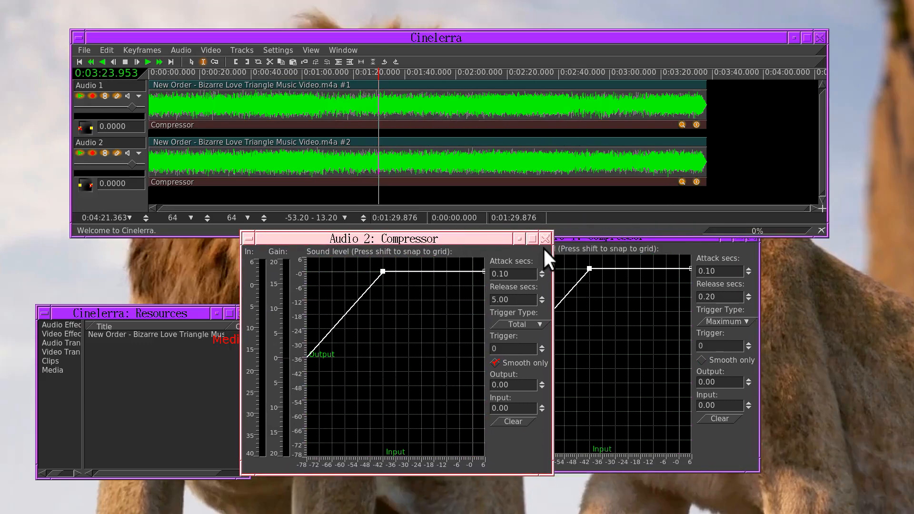
pyautogui.moveTo(566, 238); pyautogui.dragTo(671, 239)
# Set the Audio 2 Compressor's release to 0.20 secs with Smooth only off, and play the song to compare both Compressors' meters
pyautogui.scroll(-20, 541, 299)
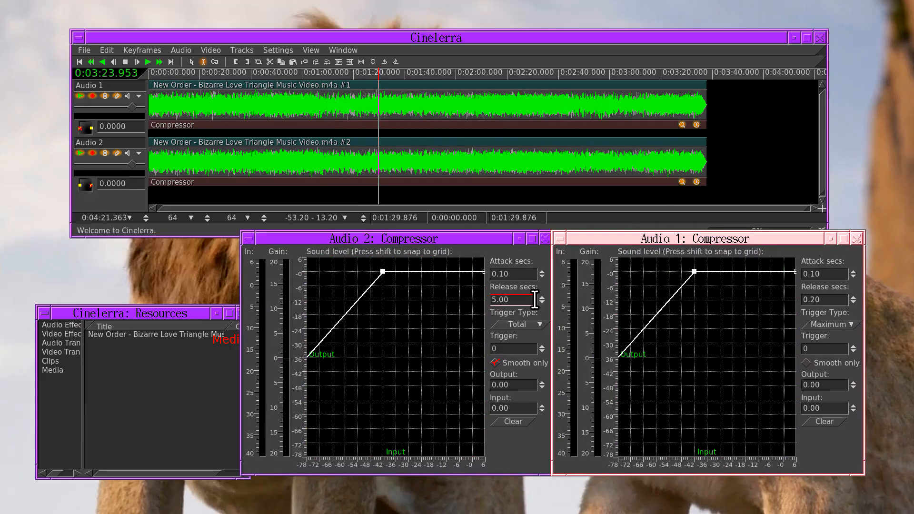
pyautogui.scroll(-20, 541, 298)
pyautogui.click(517, 363)
pyautogui.click(148, 62)
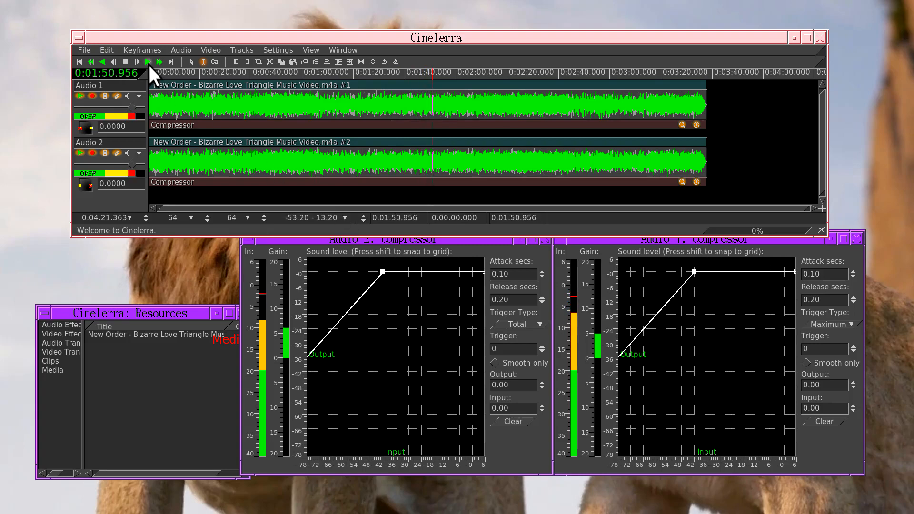
pyautogui.click(126, 62)
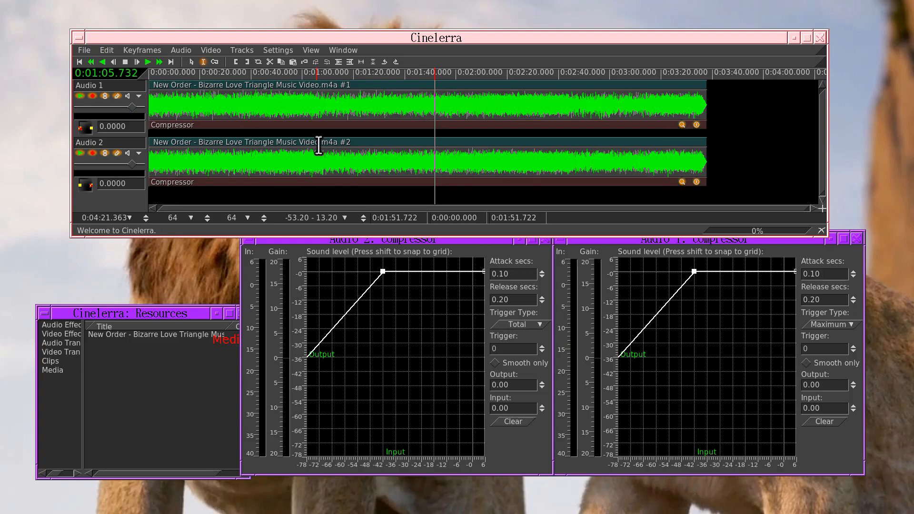
# Add an audio track above Audio 1 and detach the Compressors from Audio 1 and Audio 2
pyautogui.rightClick(243, 109)
pyautogui.click(253, 151)
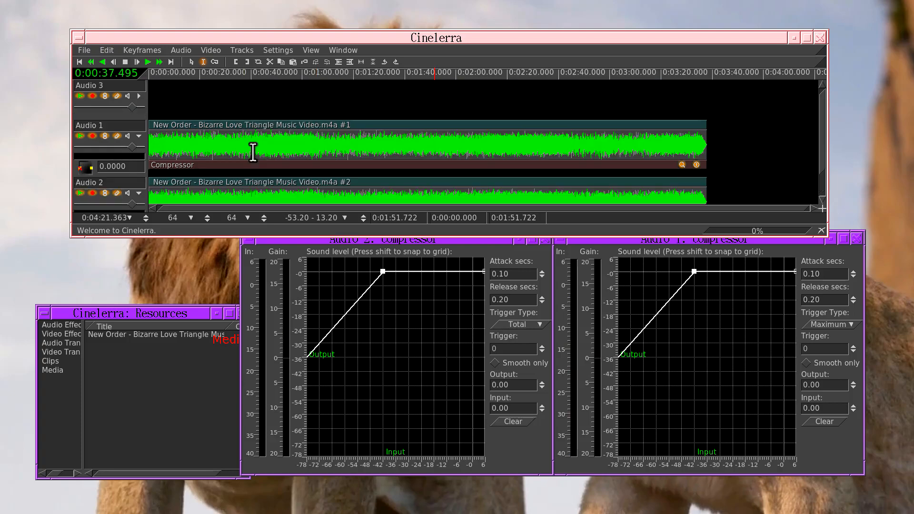
pyautogui.rightClick(651, 166)
pyautogui.click(663, 181)
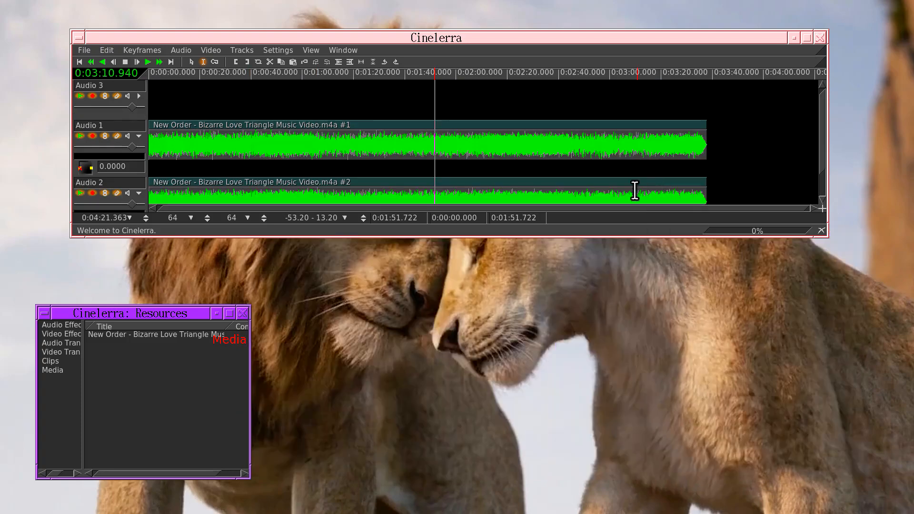
pyautogui.scroll(-1, 624, 181)
pyautogui.rightClick(612, 196)
pyautogui.click(626, 210)
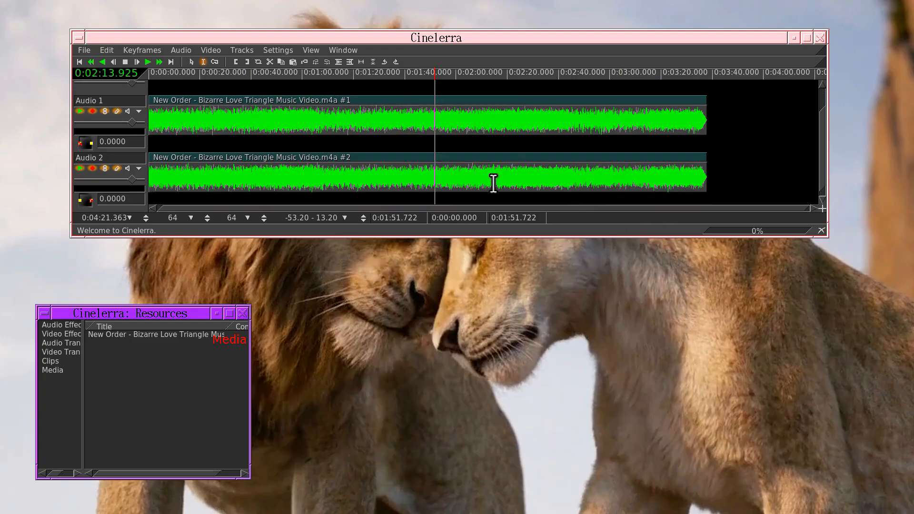
pyautogui.scroll(1, 490, 179)
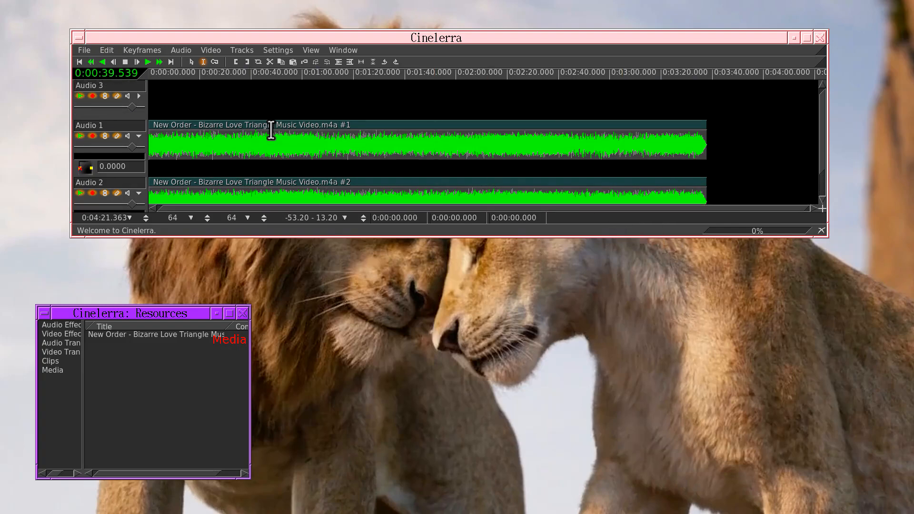
# Select the full length of the song and attach a Synthesizer to the empty Audio 3 track over it
pyautogui.doubleClick(637, 126)
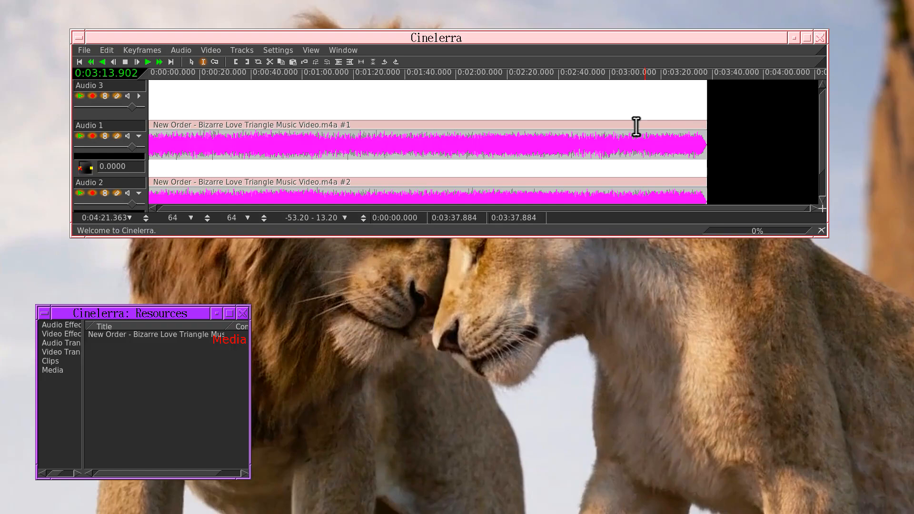
pyautogui.rightClick(186, 86)
pyautogui.click(200, 91)
pyautogui.doubleClick(72, 270)
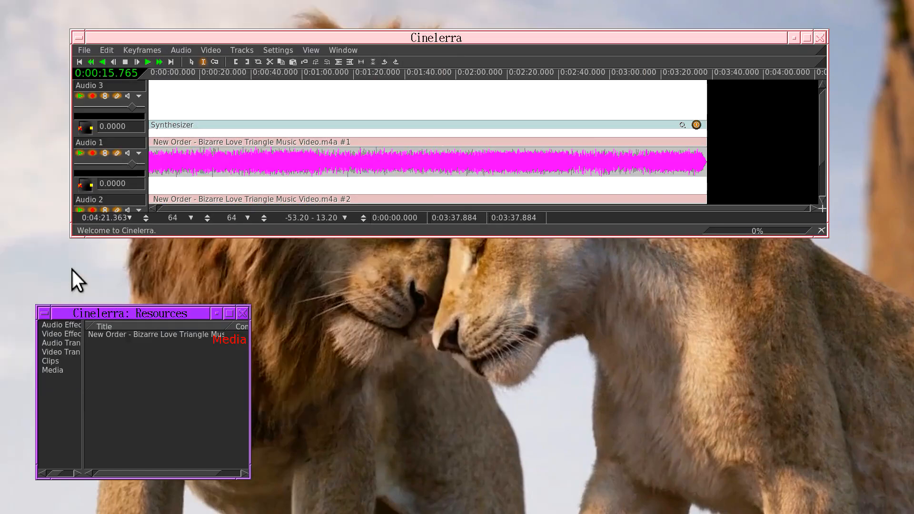
# Attach a Compressor to Audio 3 shared with the other tracks, and set its Trigger Type to Trigger with trigger 0
pyautogui.click(182, 50)
pyautogui.click(178, 106)
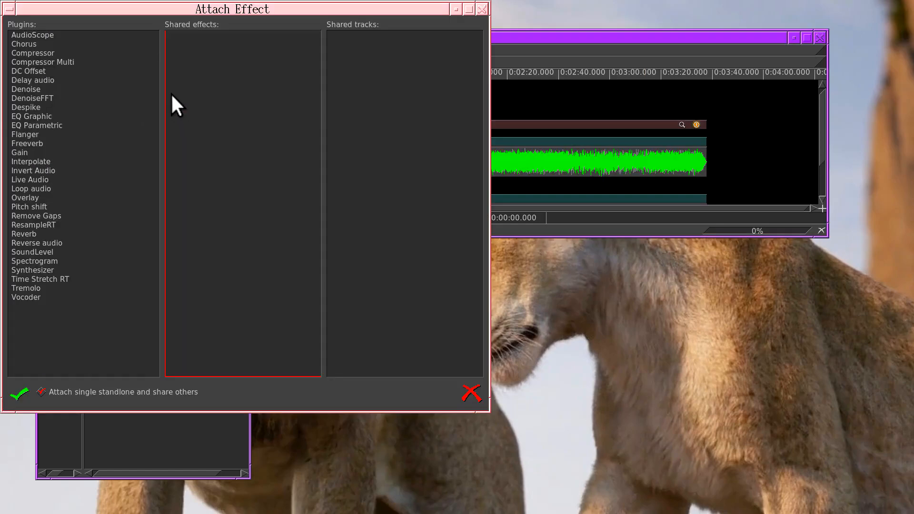
pyautogui.doubleClick(78, 53)
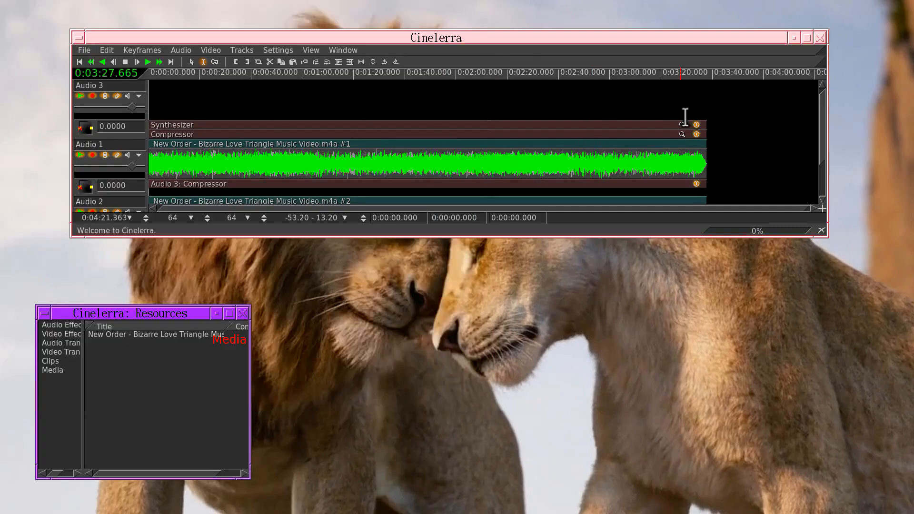
pyautogui.click(682, 134)
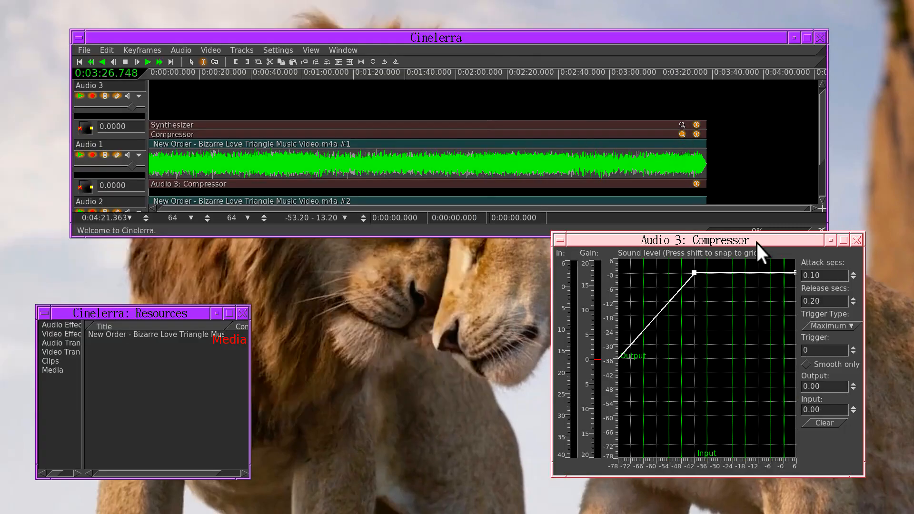
pyautogui.click(821, 336)
# Enable keyframe generation while tweaking and set the Audio 3 Synthesizer's Base Frequency to 0 at the start of the timeline
pyautogui.click(681, 124)
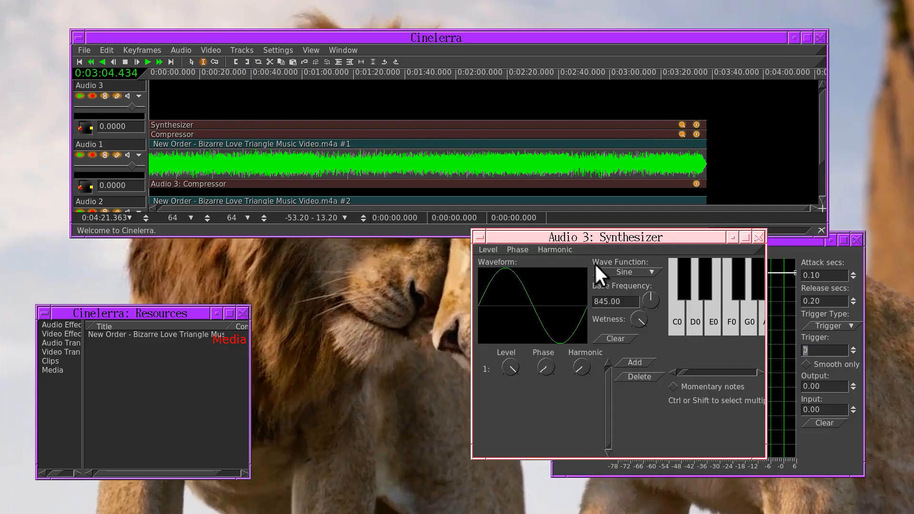
pyautogui.click(215, 62)
pyautogui.press('Down')
pyautogui.press('Down')
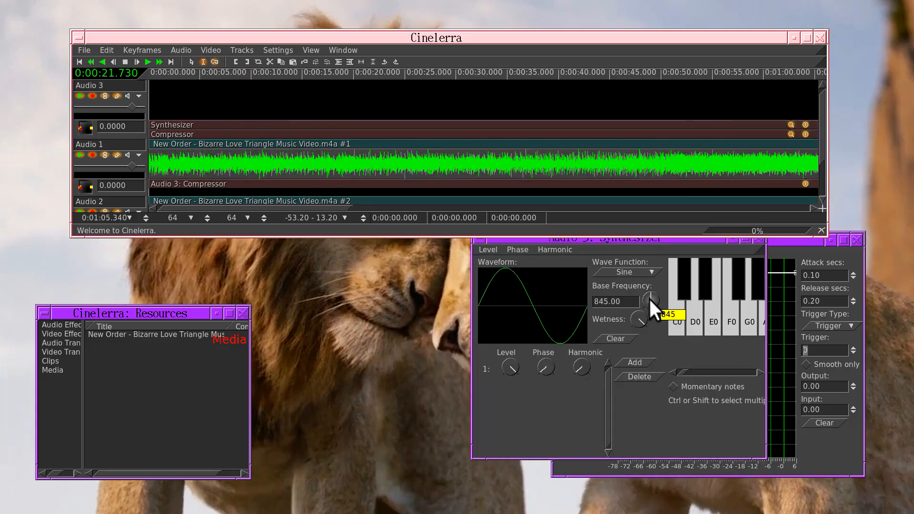
pyautogui.moveTo(648, 298); pyautogui.dragTo(524, 300)
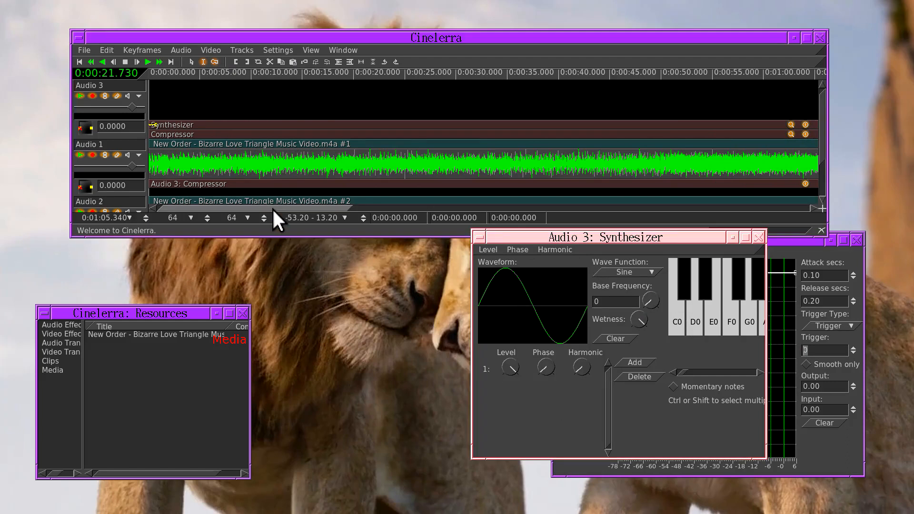
# Keyframe the Audio 3 Synthesizer's Base Frequency to 746 at about 10 seconds and back to 0 at about 13 seconds
pyautogui.click(268, 103)
pyautogui.click(252, 90)
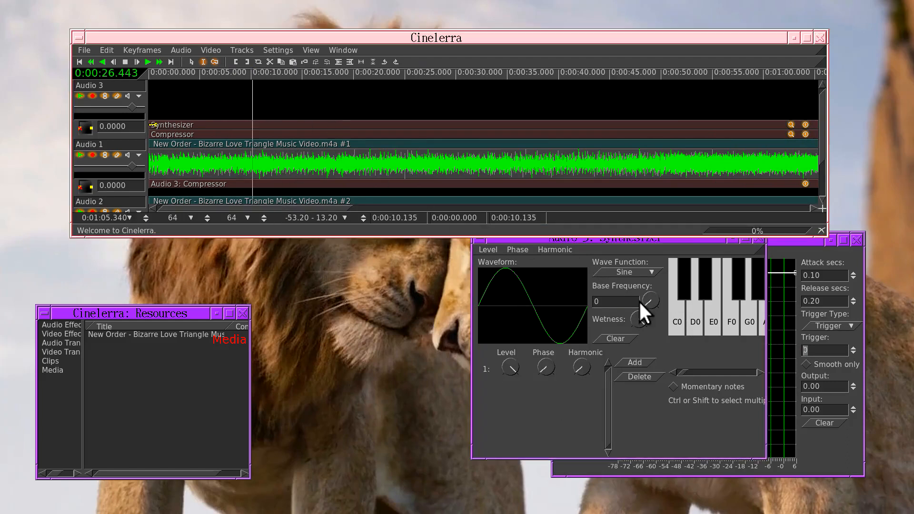
pyautogui.moveTo(639, 310); pyautogui.dragTo(676, 279)
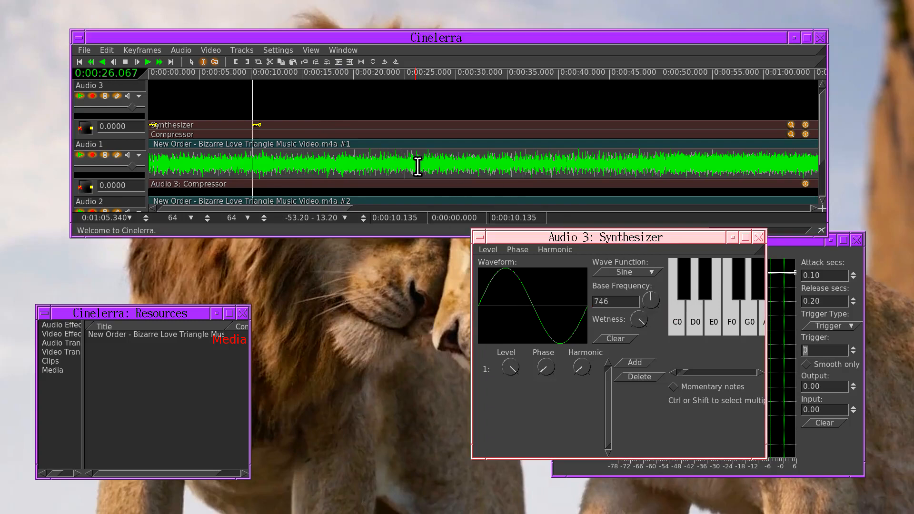
pyautogui.click(283, 101)
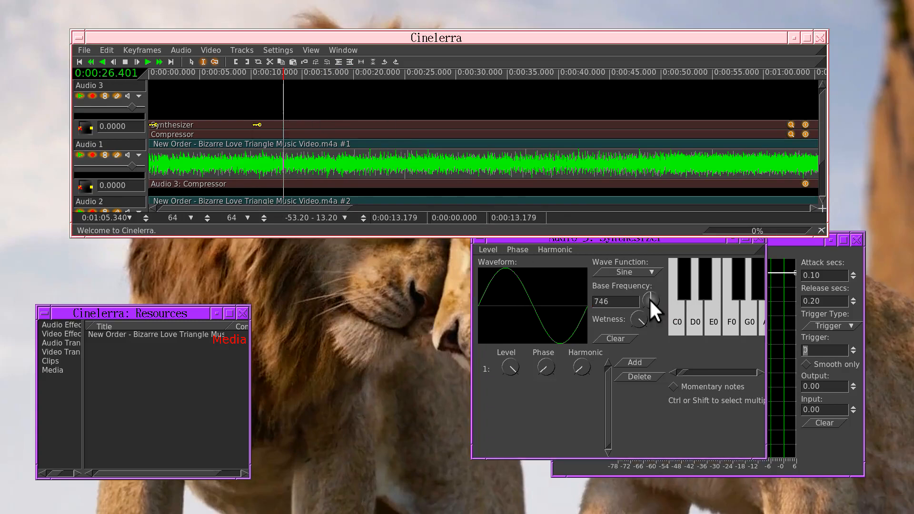
pyautogui.moveTo(652, 301); pyautogui.dragTo(600, 305)
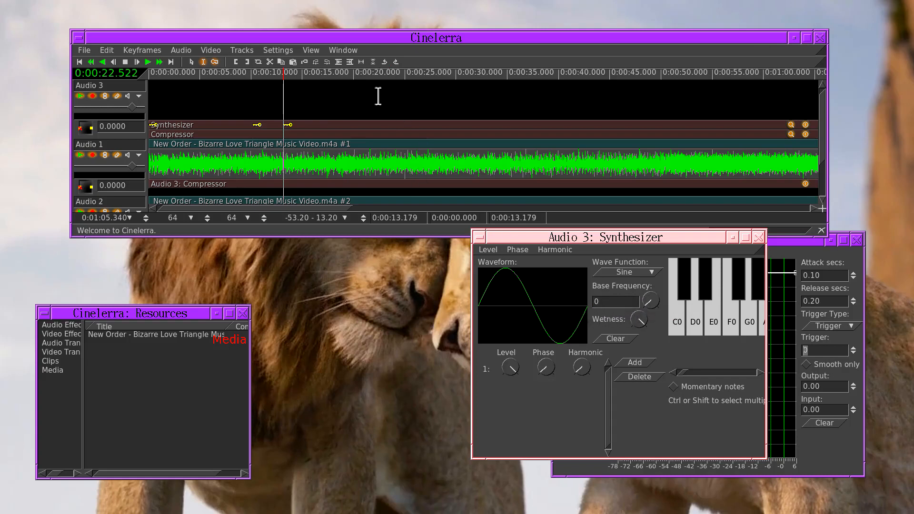
# Keyframe the Synthesizer's Base Frequency at about 17, 19, 23.5 and 26 seconds, alternating between an audible tone and 0
pyautogui.click(324, 103)
pyautogui.moveTo(649, 301); pyautogui.dragTo(543, 303)
pyautogui.click(343, 109)
pyautogui.click(387, 114)
pyautogui.click(412, 109)
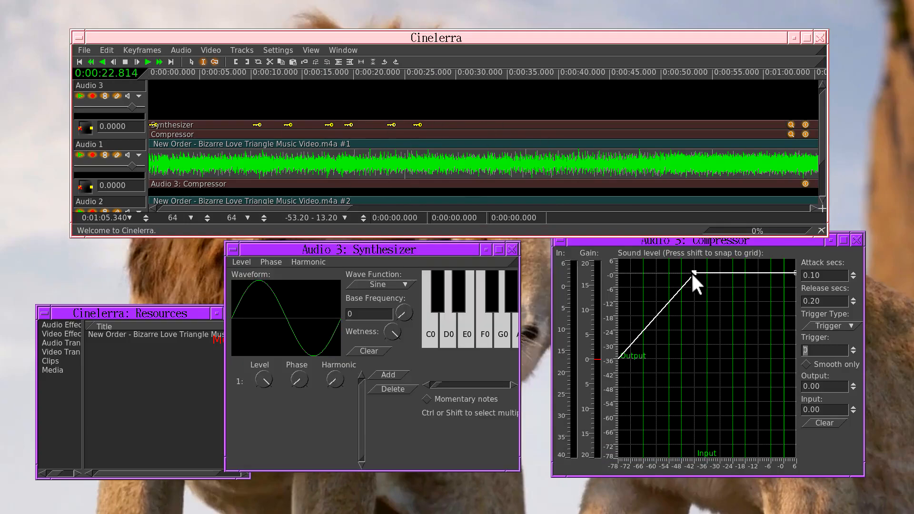
# Shape the Audio 3 Compressor curve as a gate with input/output points at -30/-78, -24/-24 and 0/0
pyautogui.moveTo(691, 272); pyautogui.dragTo(729, 472)
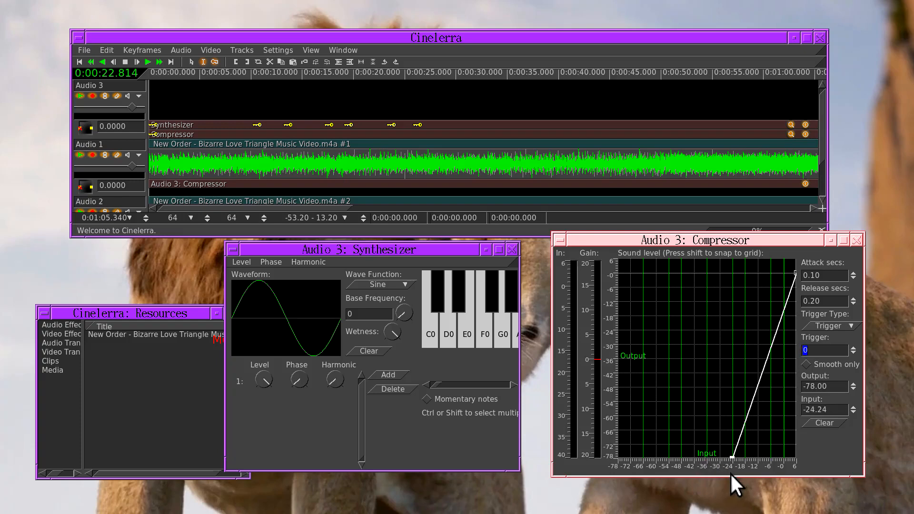
pyautogui.moveTo(748, 404); pyautogui.dragTo(745, 325)
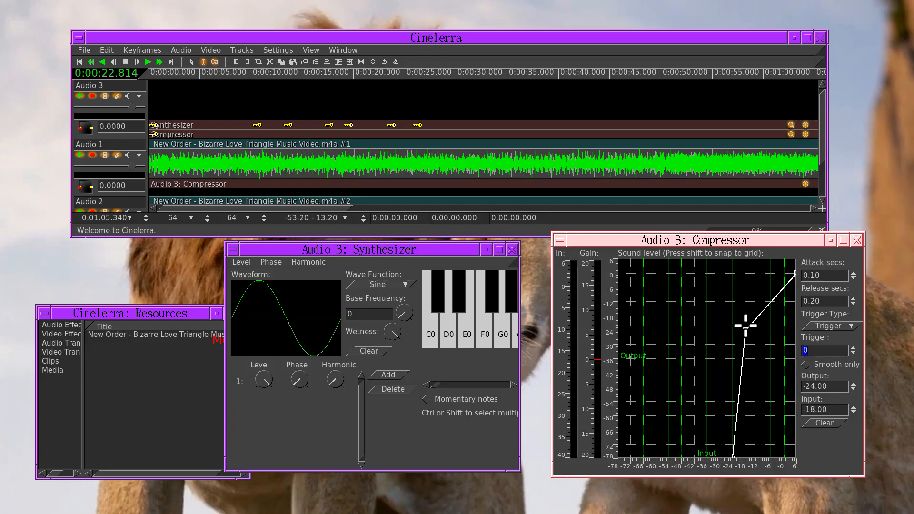
pyautogui.moveTo(793, 270); pyautogui.dragTo(769, 267)
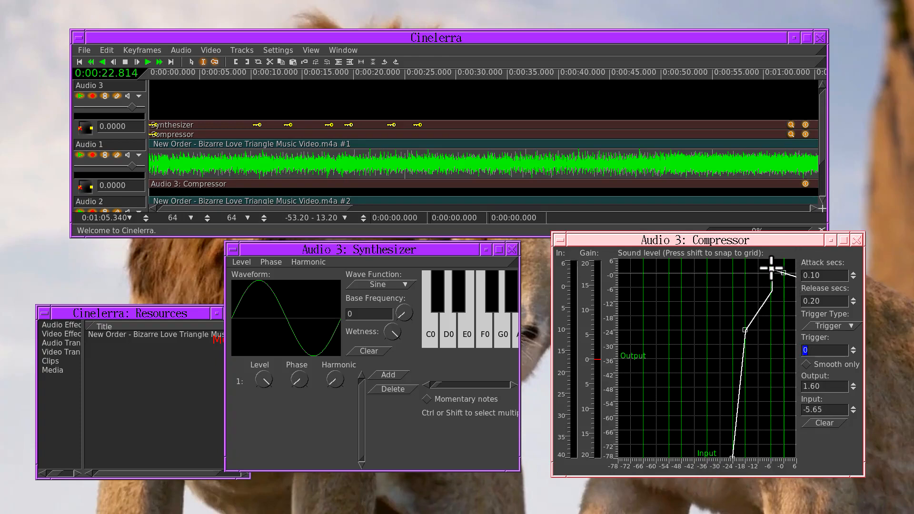
pyautogui.moveTo(744, 329); pyautogui.dragTo(734, 331)
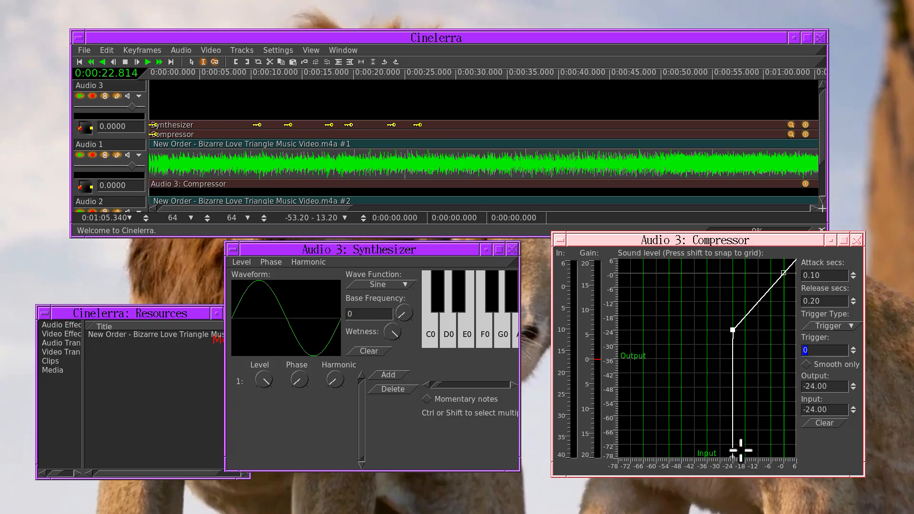
pyautogui.moveTo(732, 457); pyautogui.dragTo(720, 457)
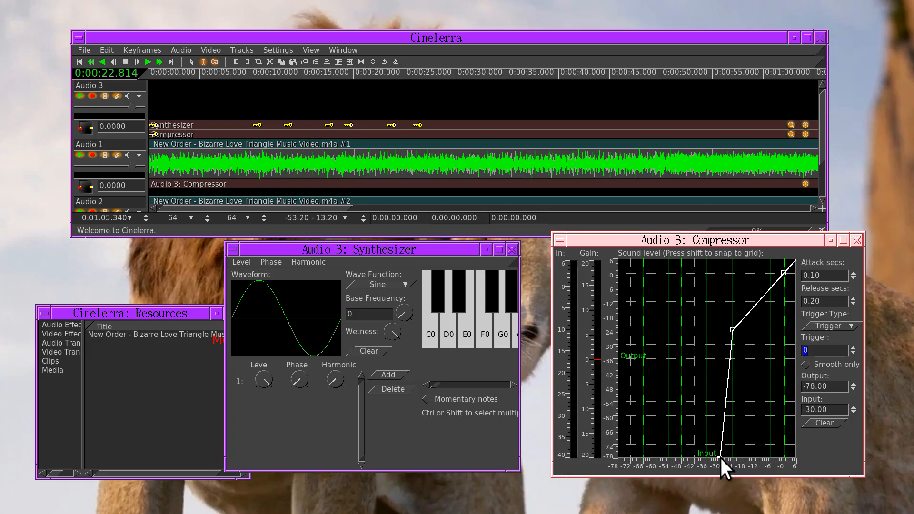
# Play the song through the triggered Compressor and mute the Audio 3 track
pyautogui.click(148, 62)
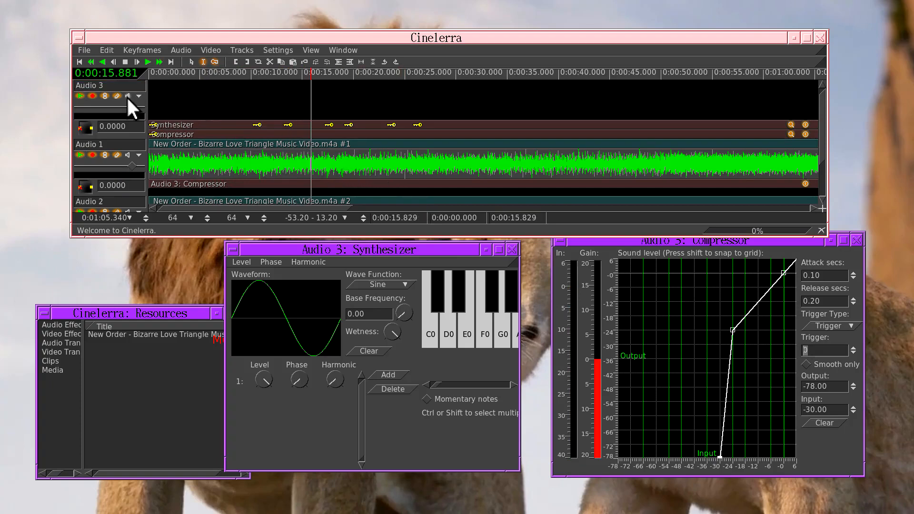
pyautogui.click(127, 96)
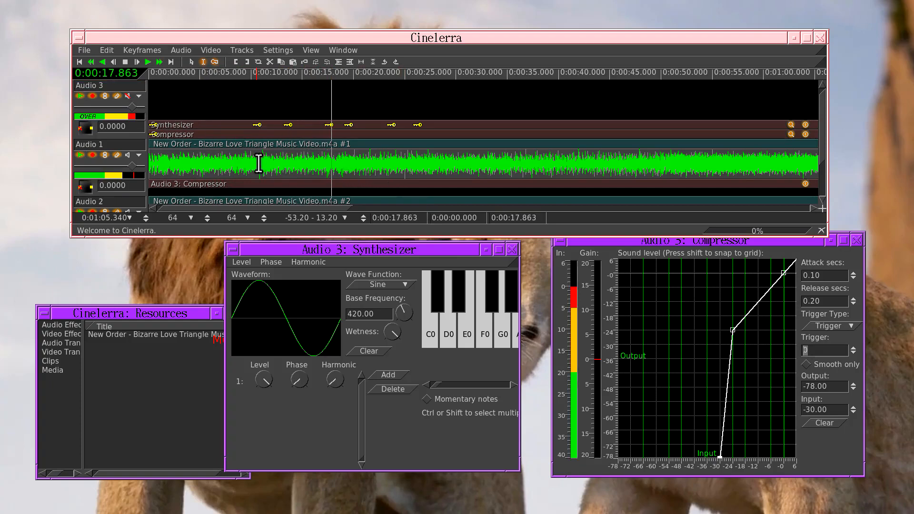